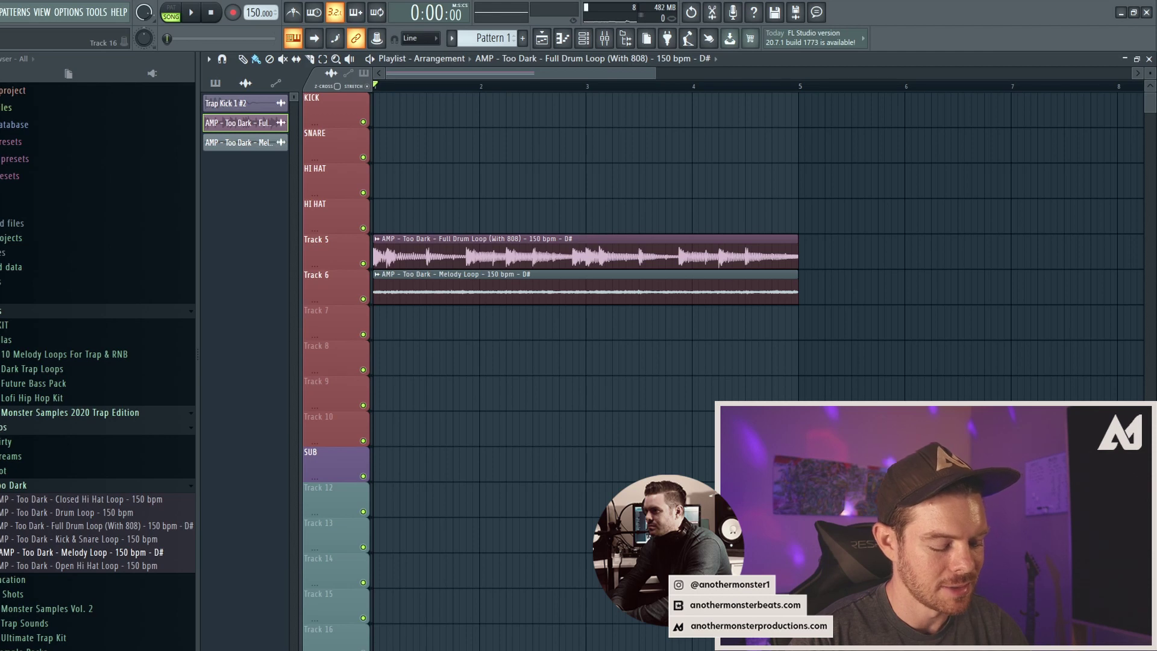
Step: Open the FL Studio online manual and search it for 'keyboard shortcuts'
key("F1")
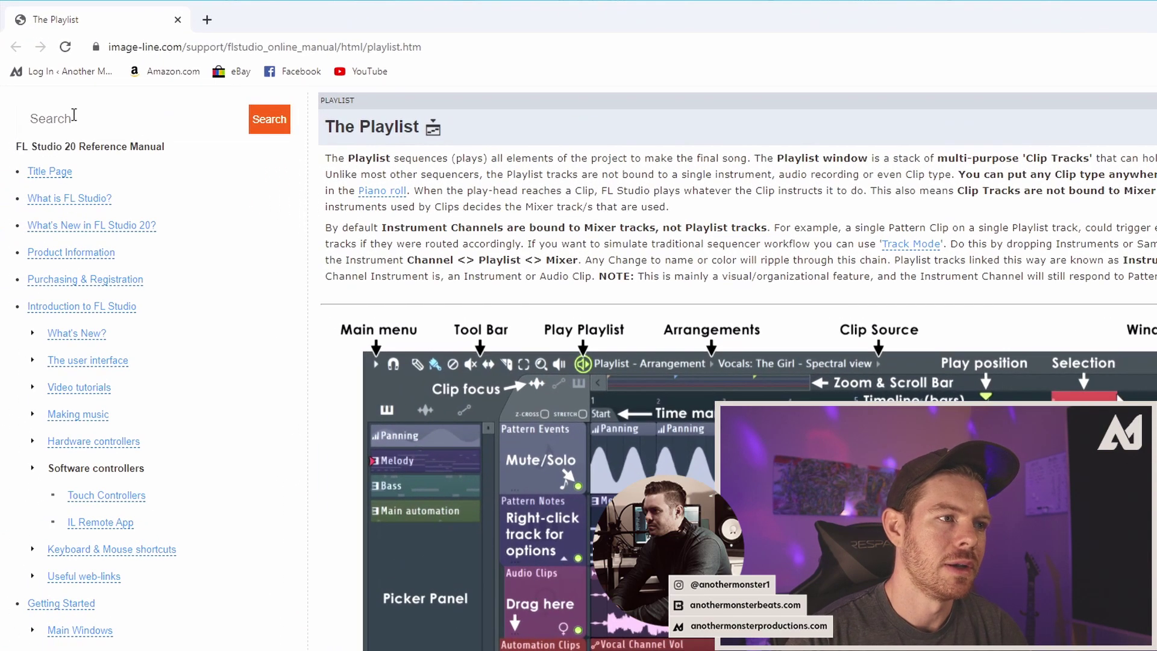
left_click(56, 110)
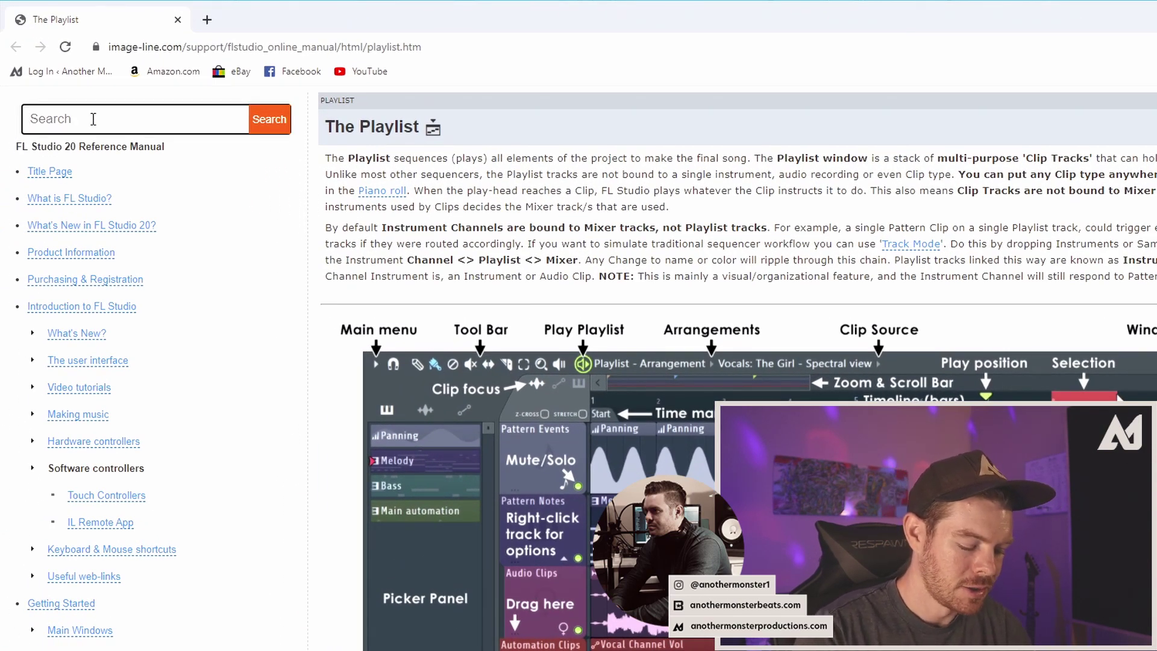
type("keyboard shor")
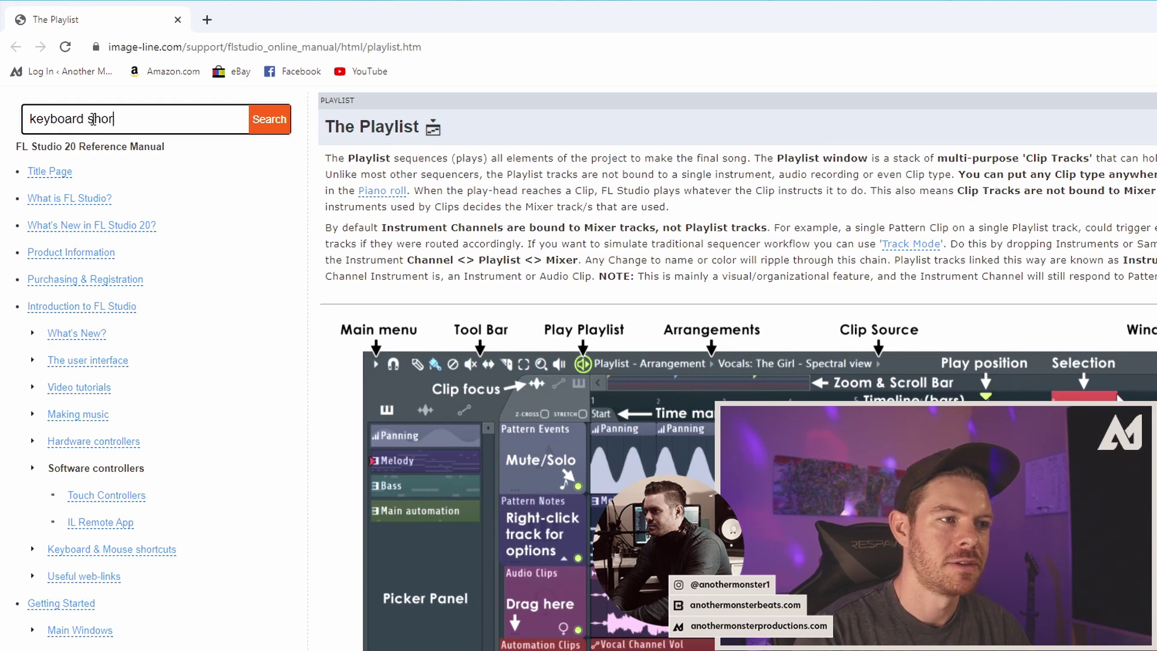
type("tcuts")
key("Return")
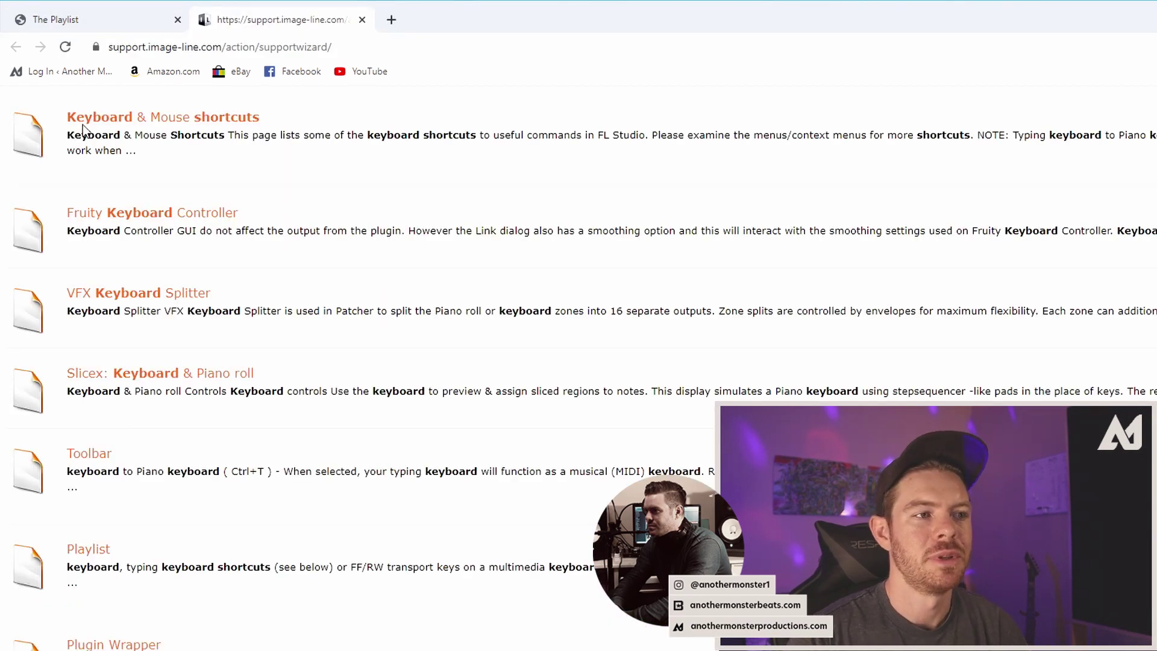
Step: Open the Keyboard & Mouse Shortcuts page and scroll through its shortcut tables
left_click(153, 119)
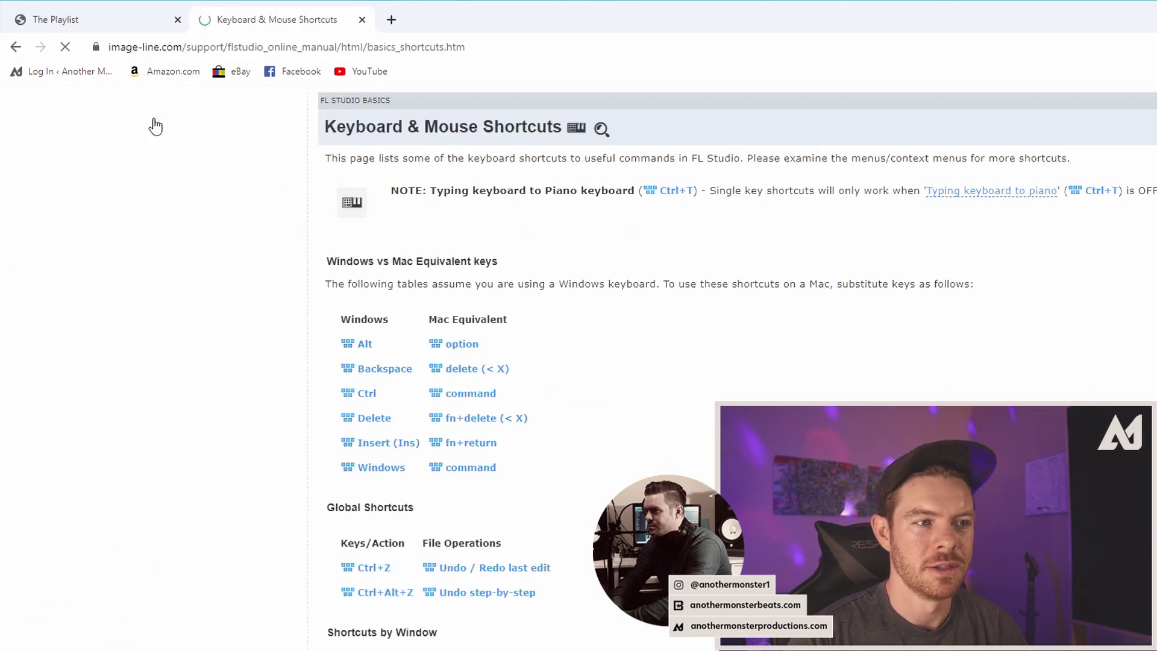
scroll(775, 366, "down", 10)
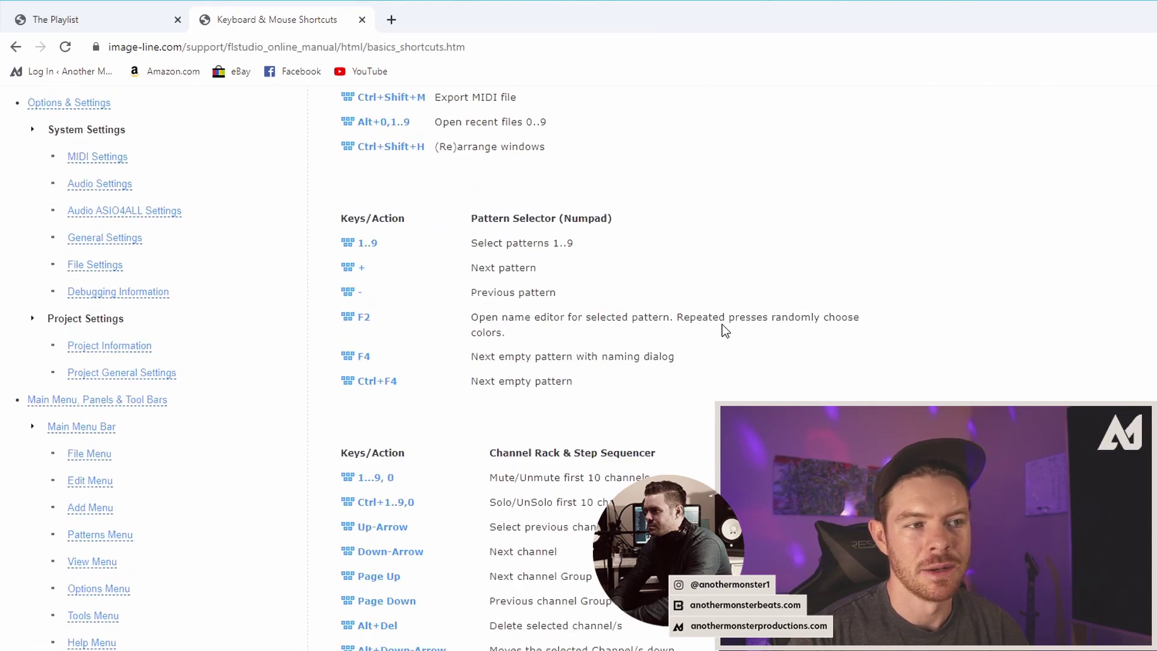
scroll(722, 324, "down", 20)
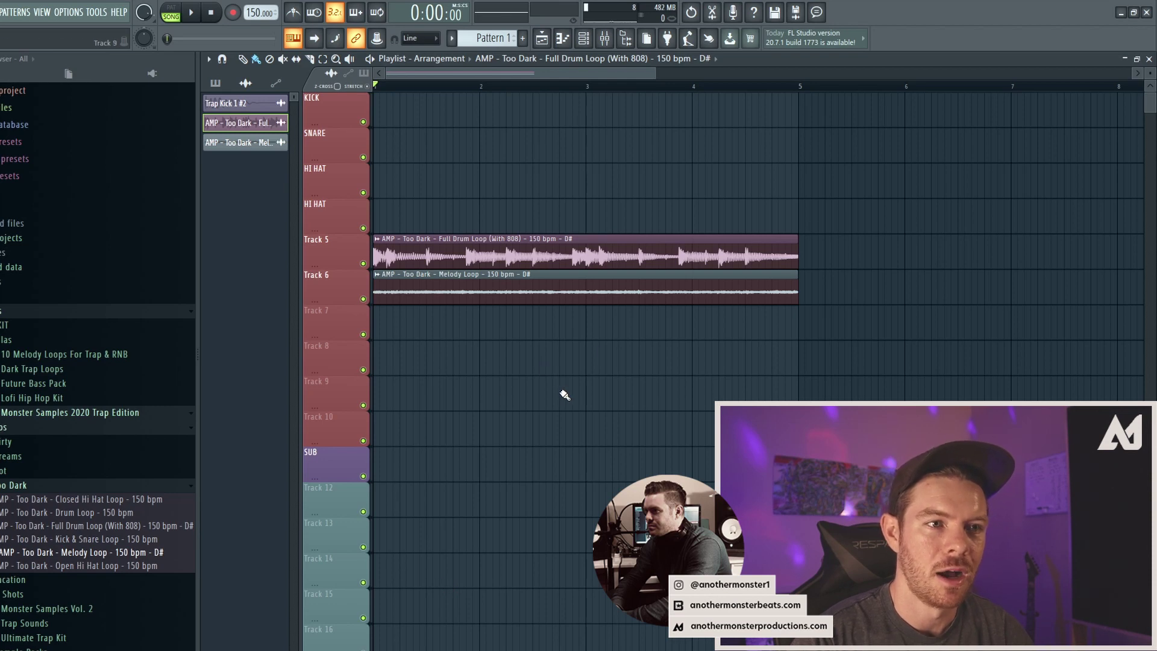
key("F5")
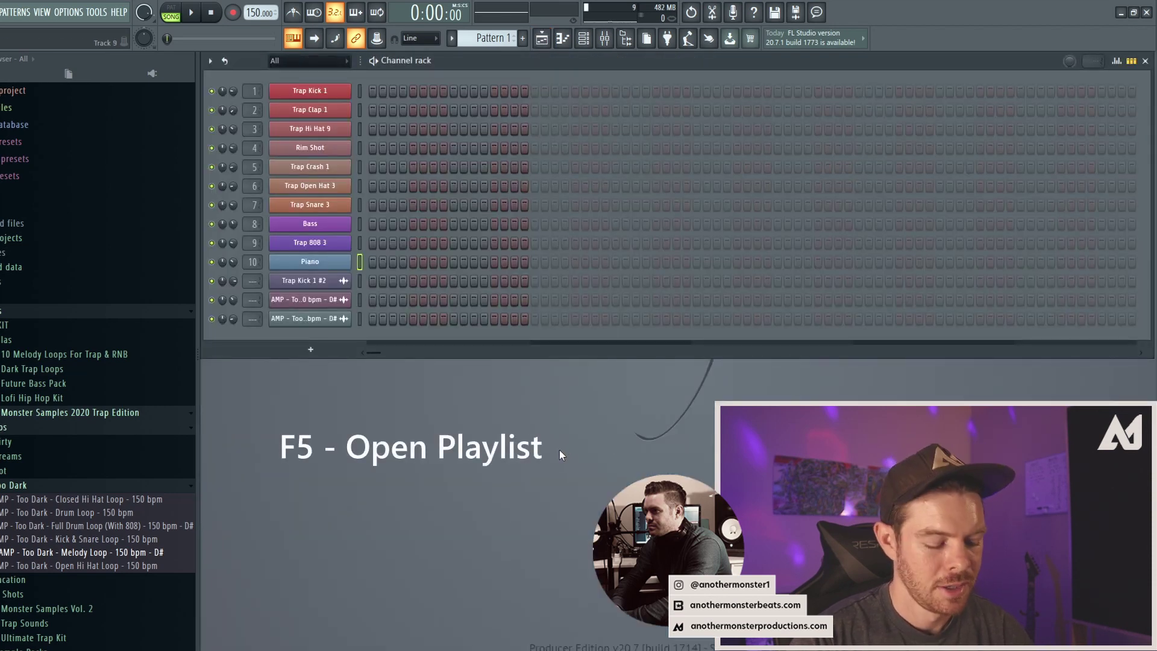
key("F5")
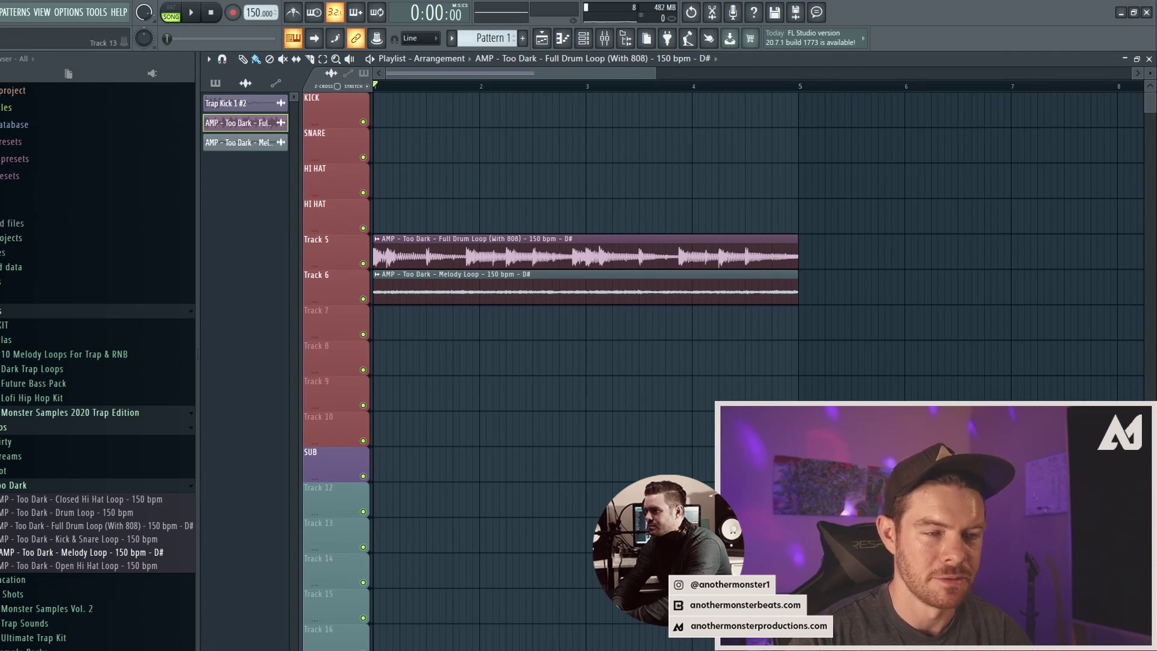
key("F6")
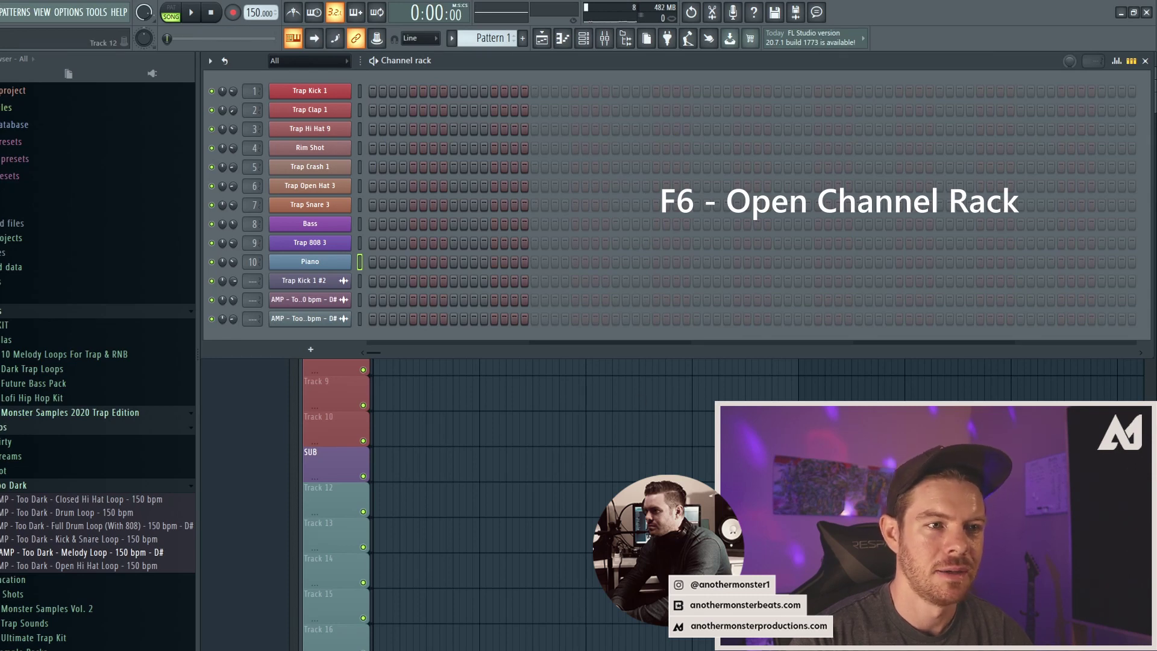
key("F6")
key("F6")
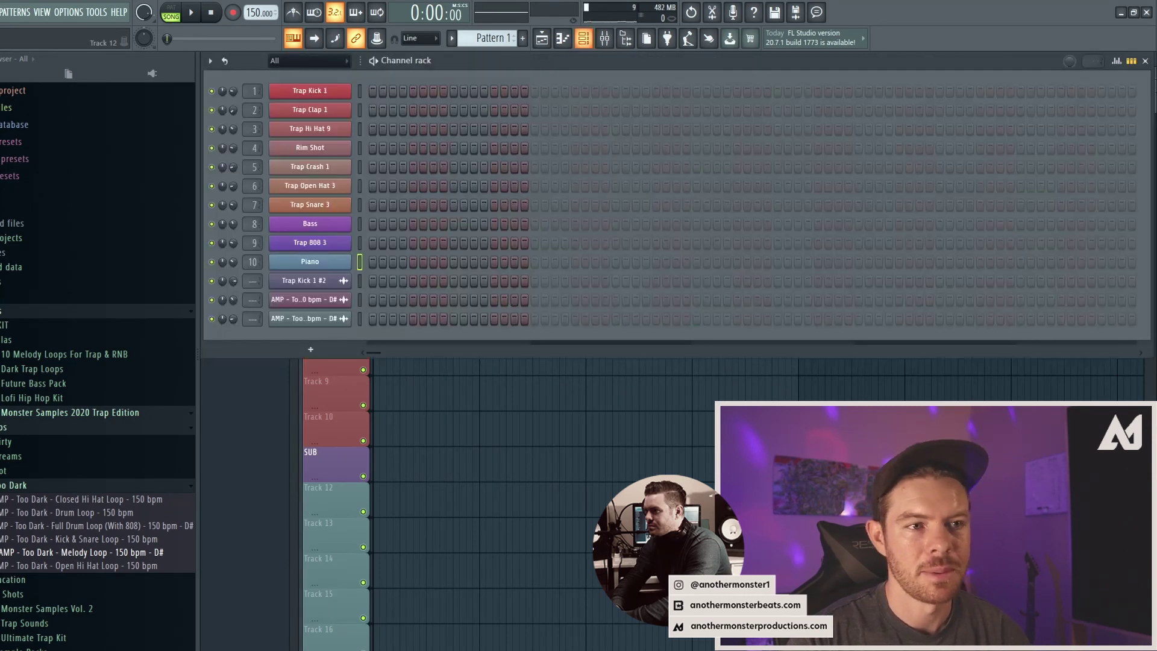
key("F6")
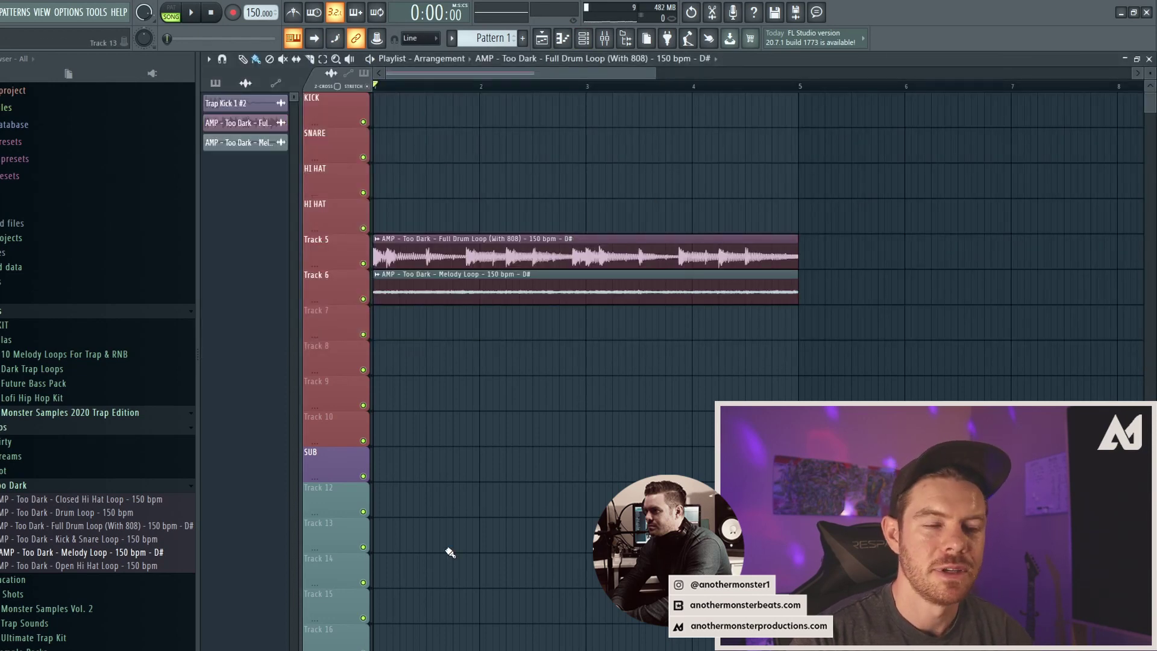
key("F7")
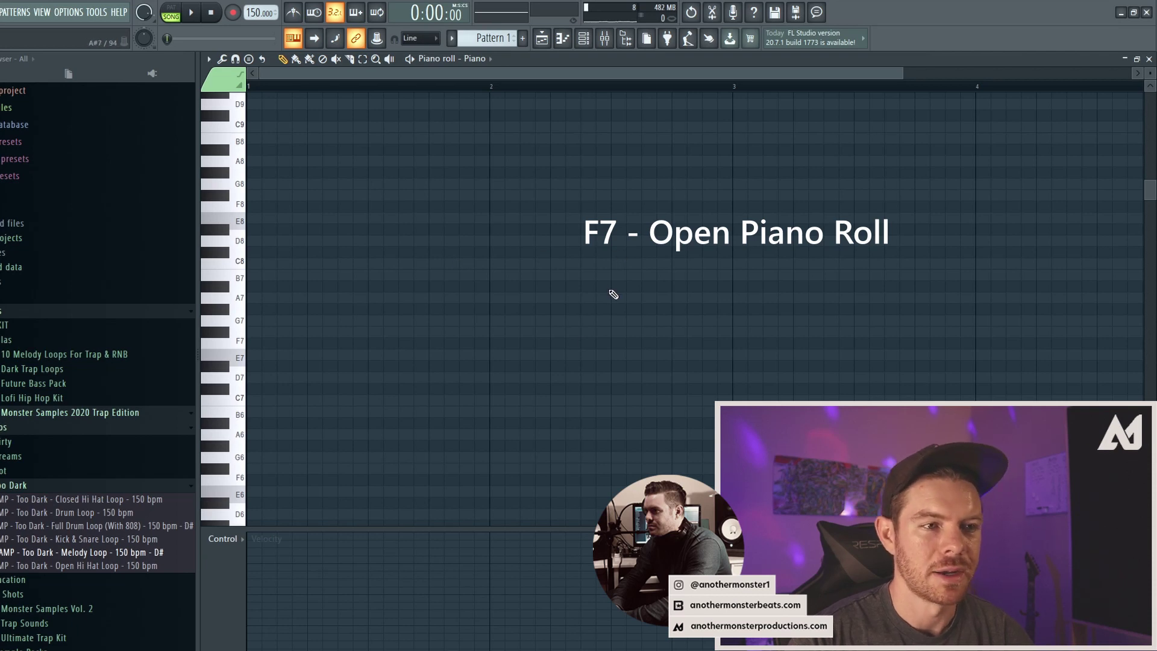
key("F5")
key("F7")
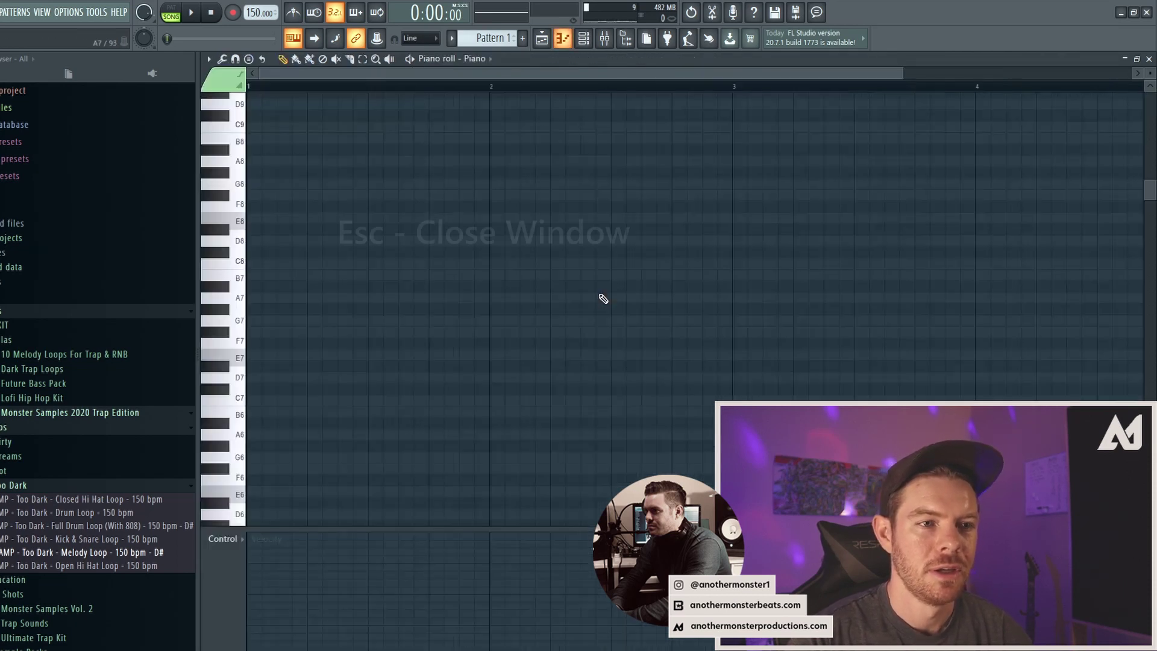
key("Escape")
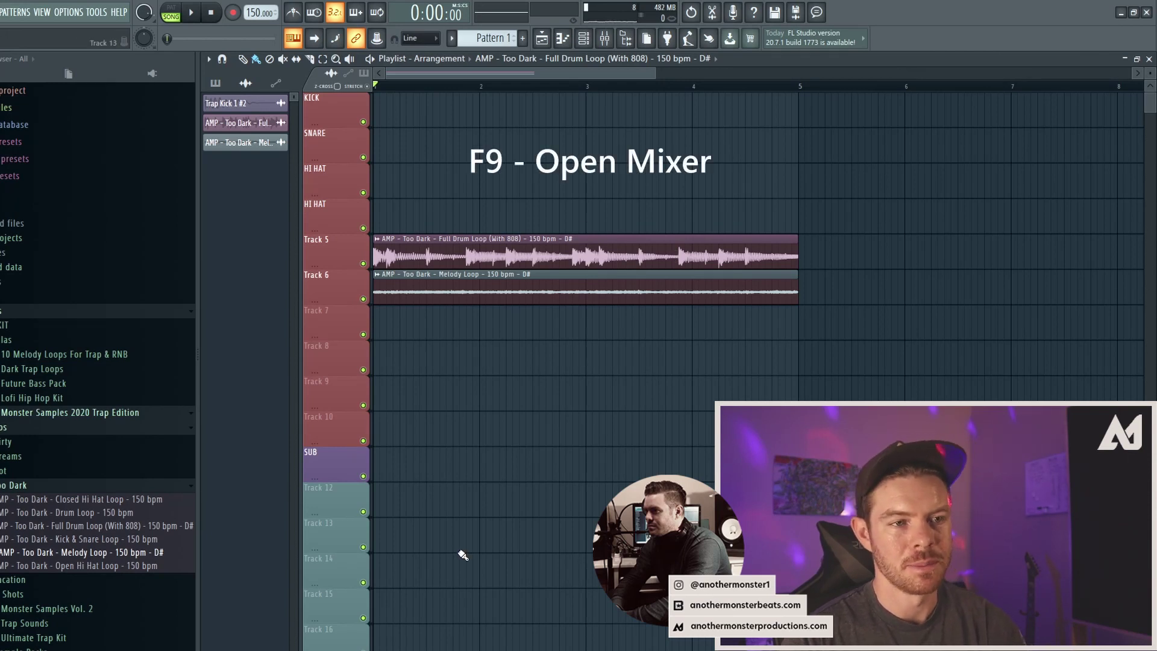
key("F9")
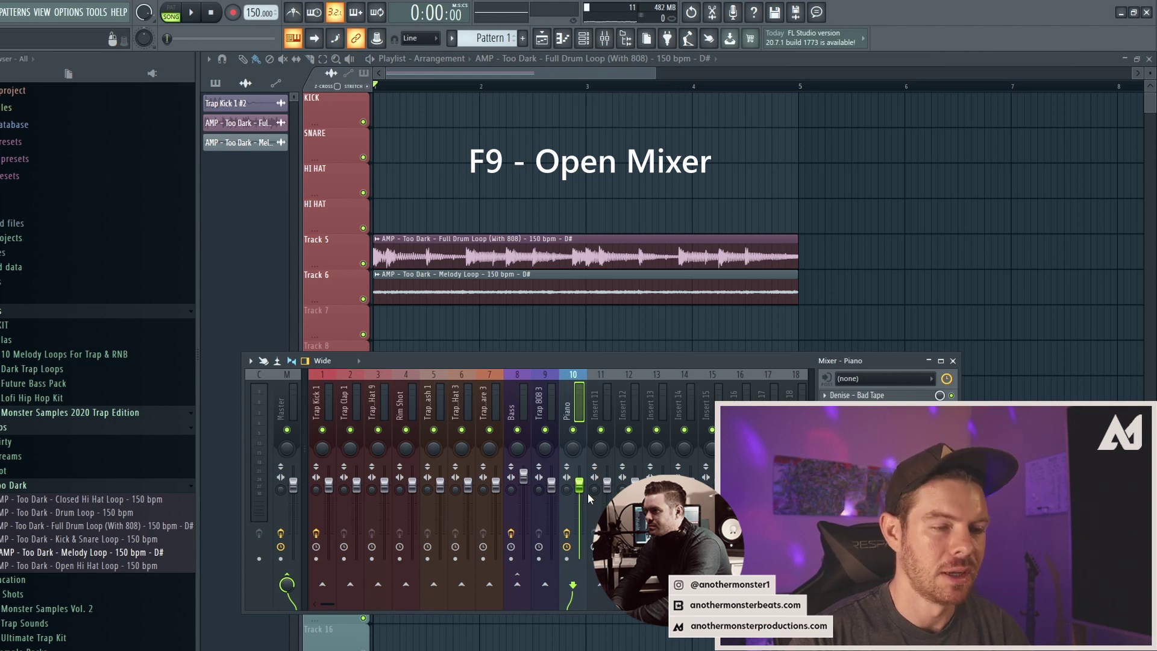
key("F9")
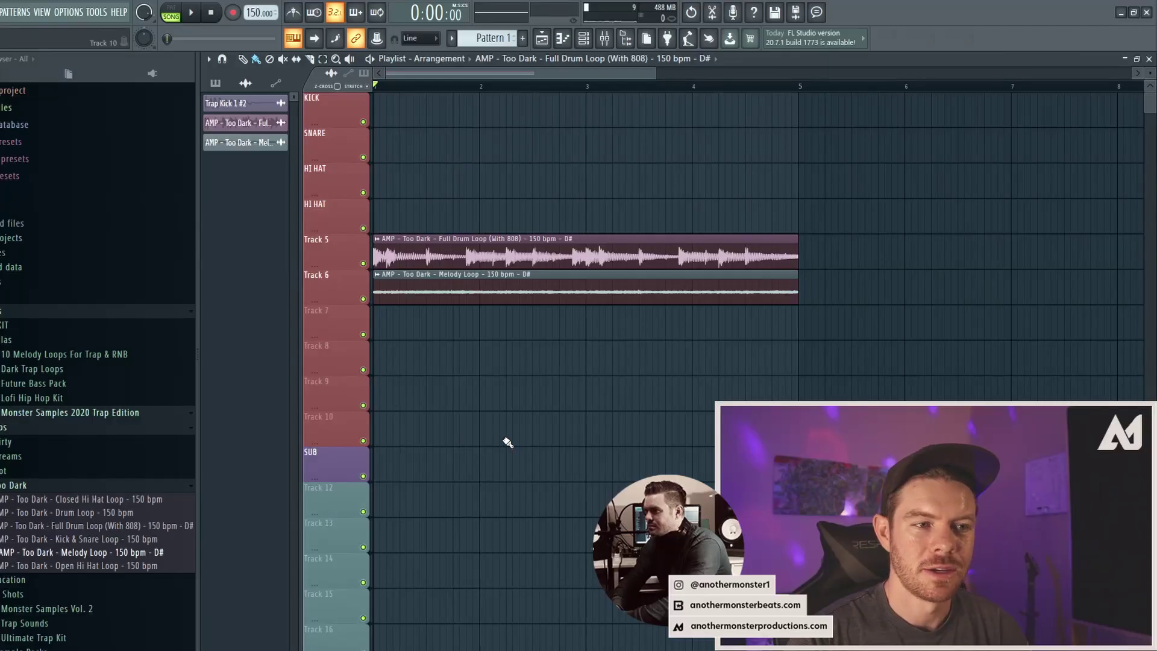
key("ctrl+s")
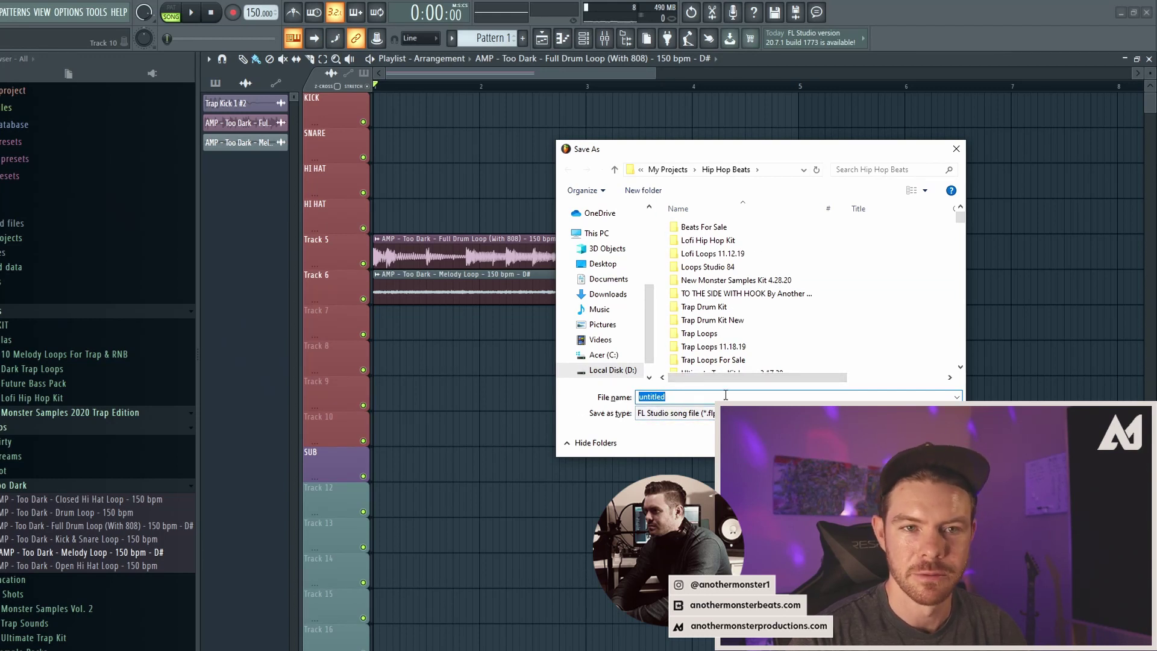
key("Escape")
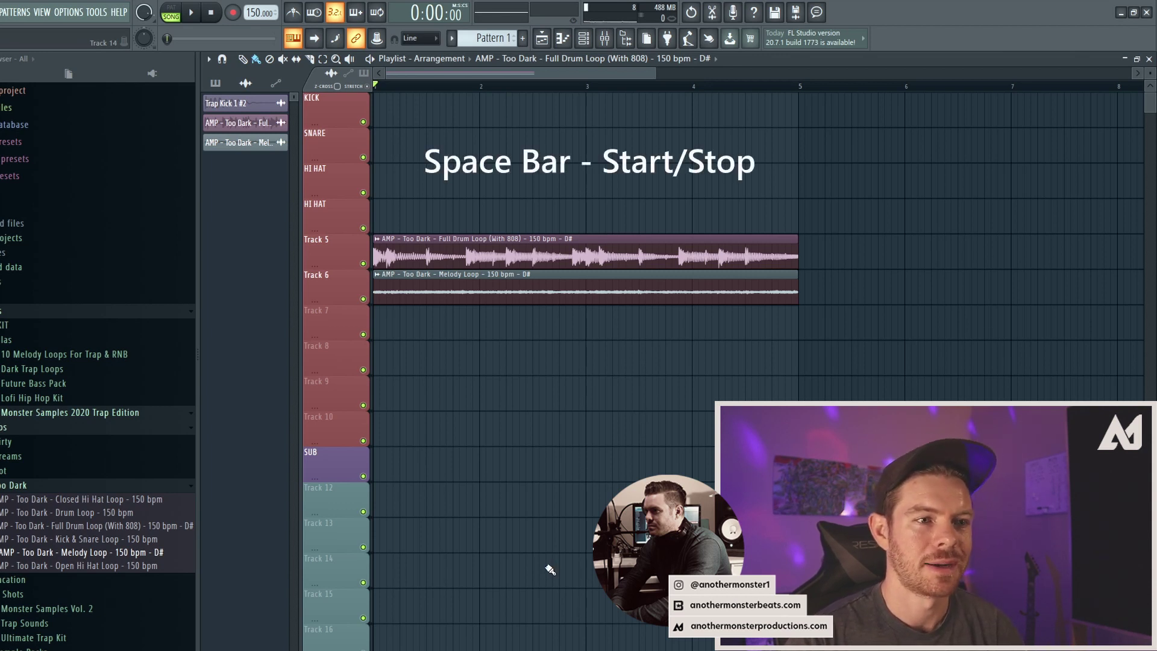
key("space")
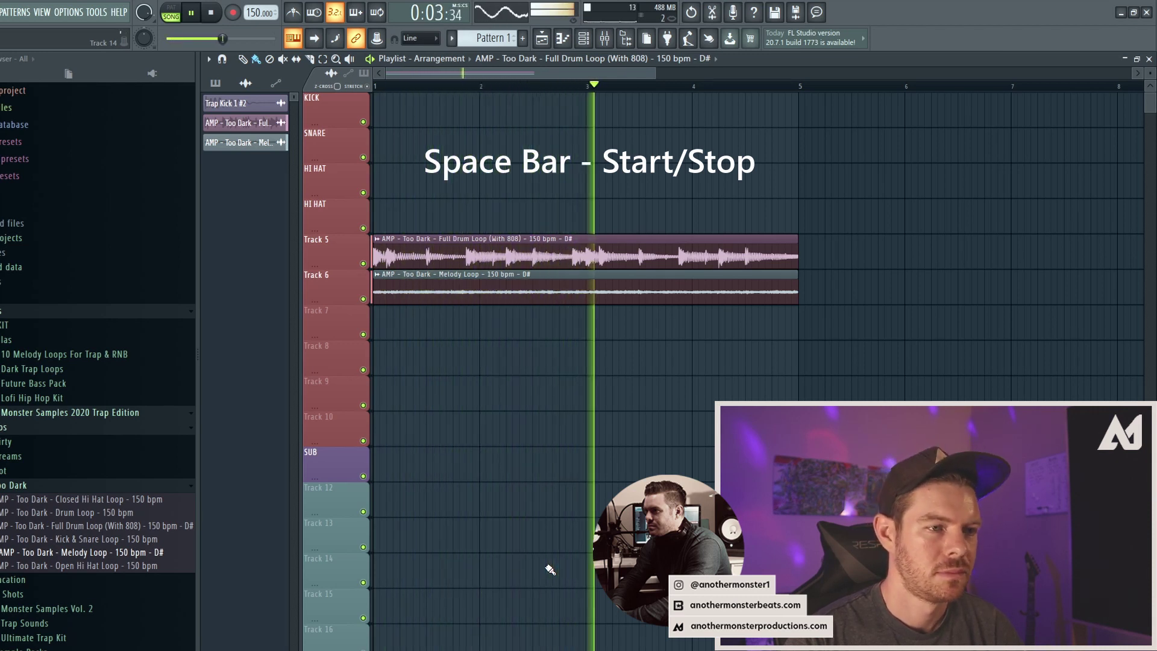
key("space")
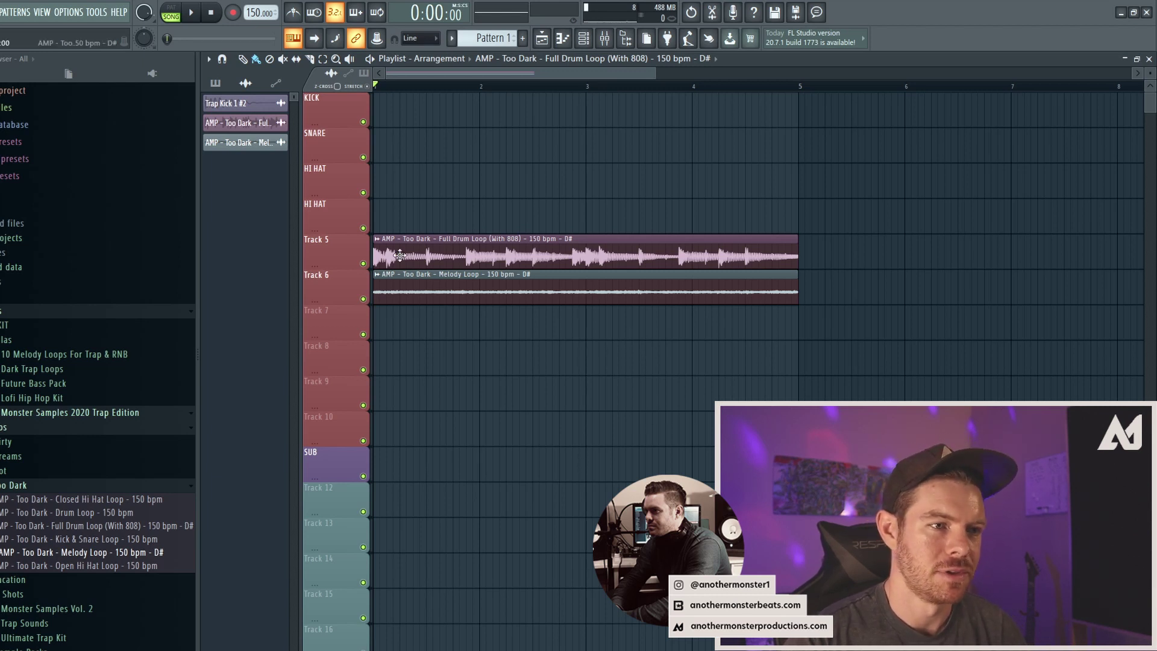
mouse_move(400, 256)
left_mouse_down()
mouse_move(435, 256)
mouse_move(392, 254)
left_mouse_up()
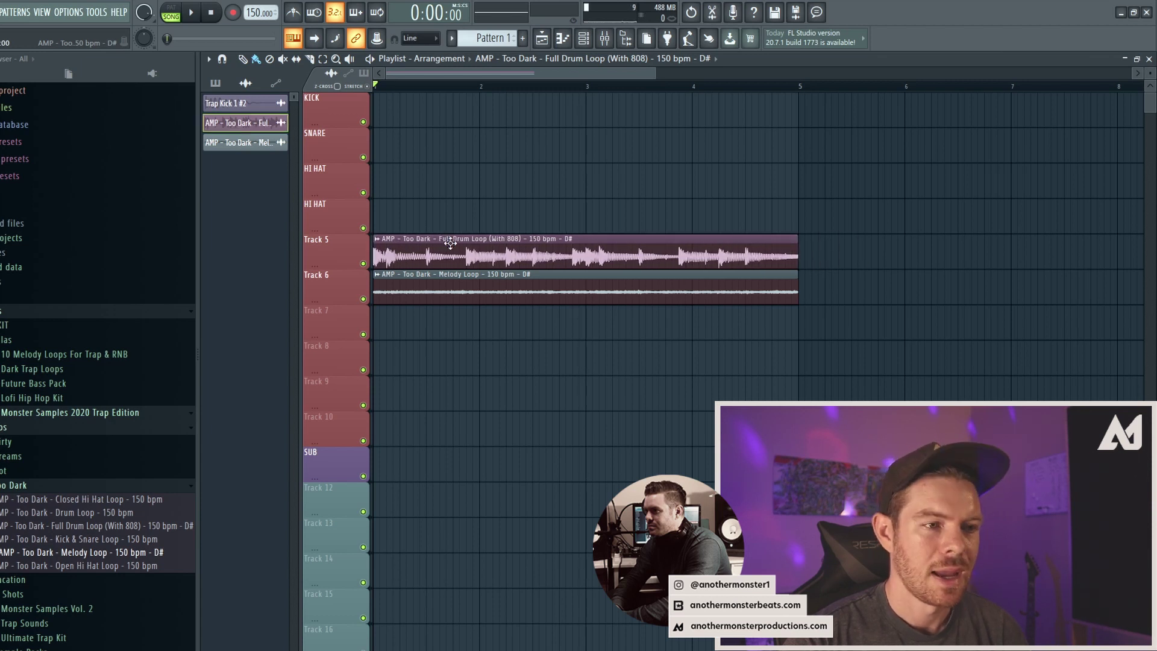
left_click_drag(656, 73, 437, 87)
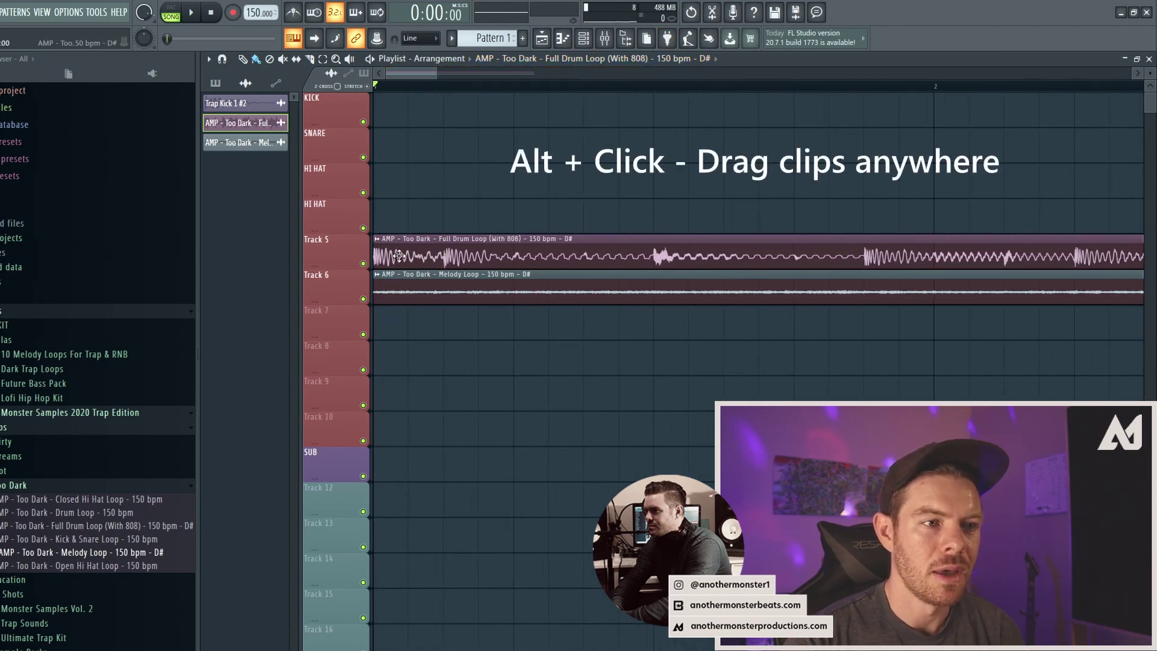
left_click_drag(401, 256, 437, 282)
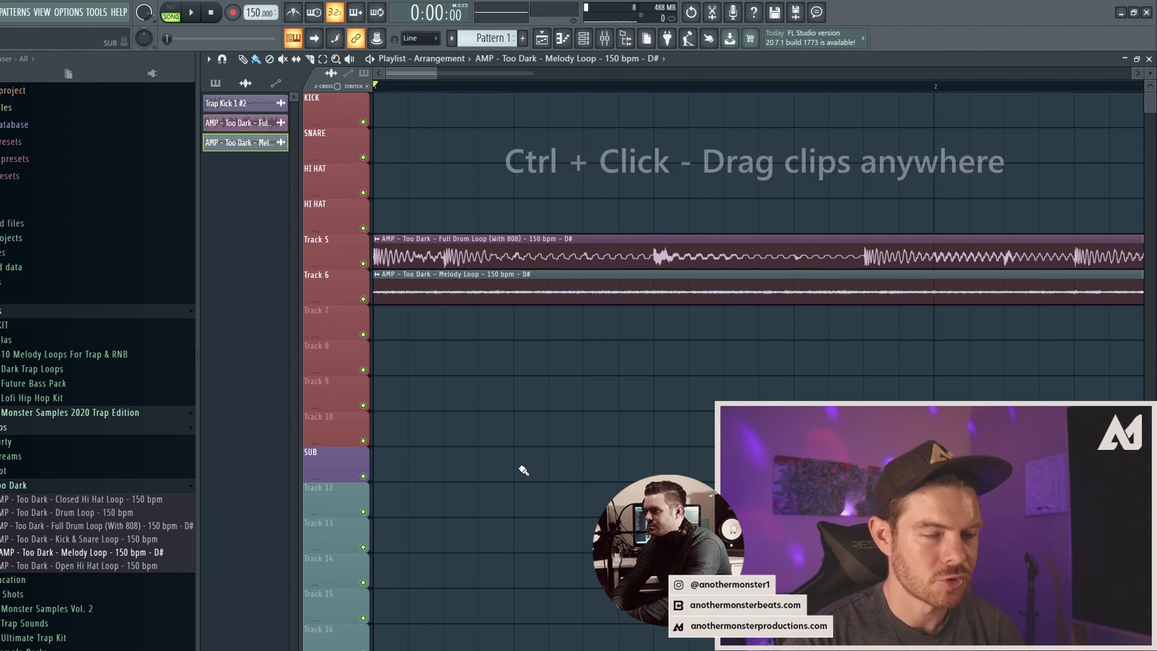
left_click_drag(408, 164, 1027, 369)
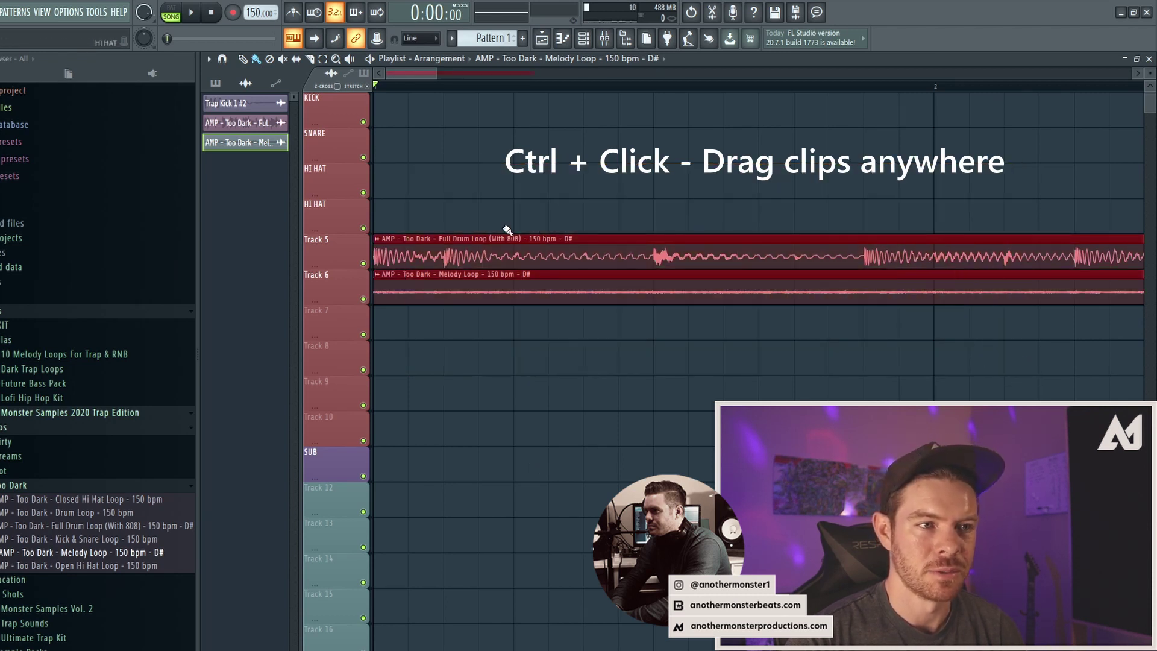
scroll(480, 209, "down", 2)
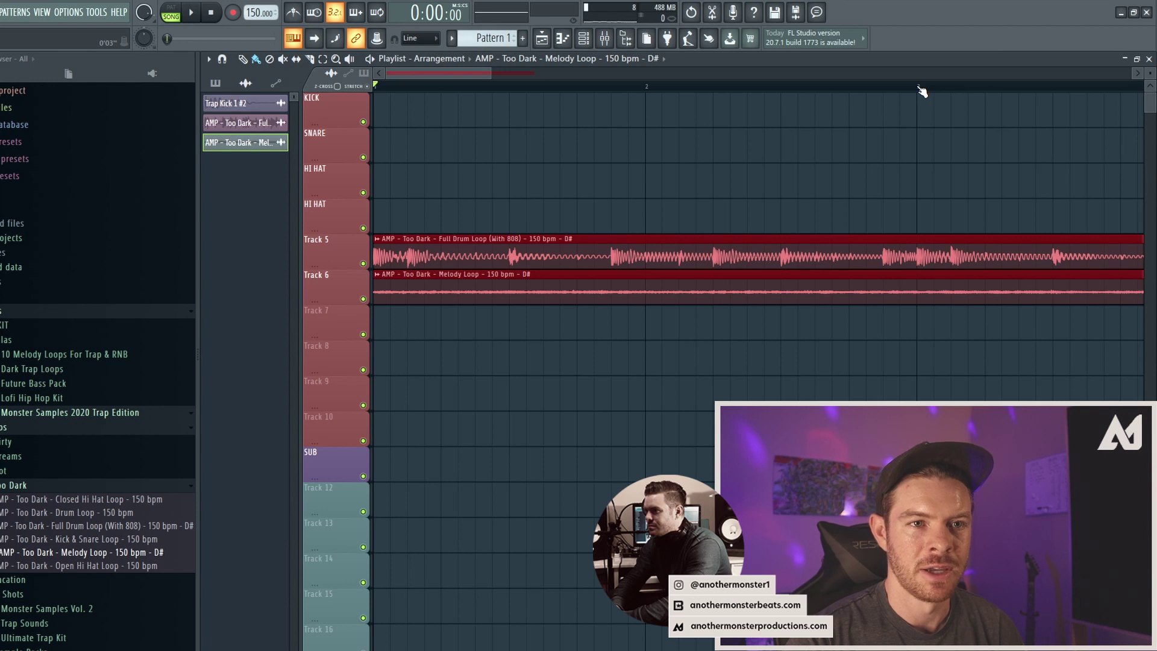
left_click_drag(918, 88, 378, 89)
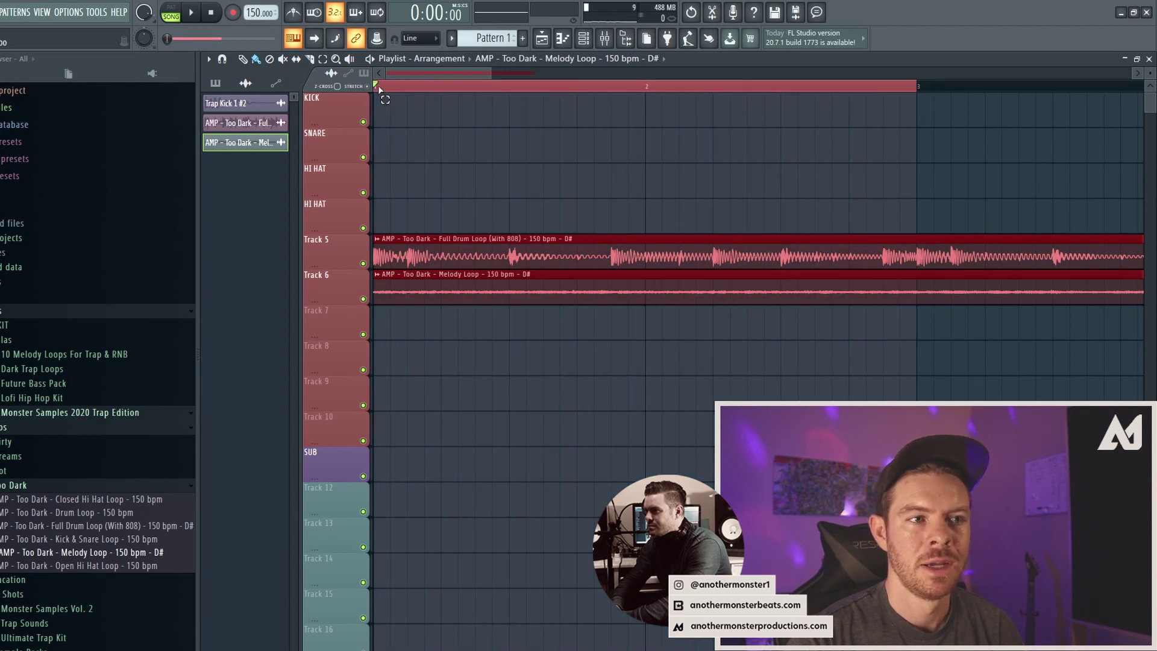
left_click(514, 89)
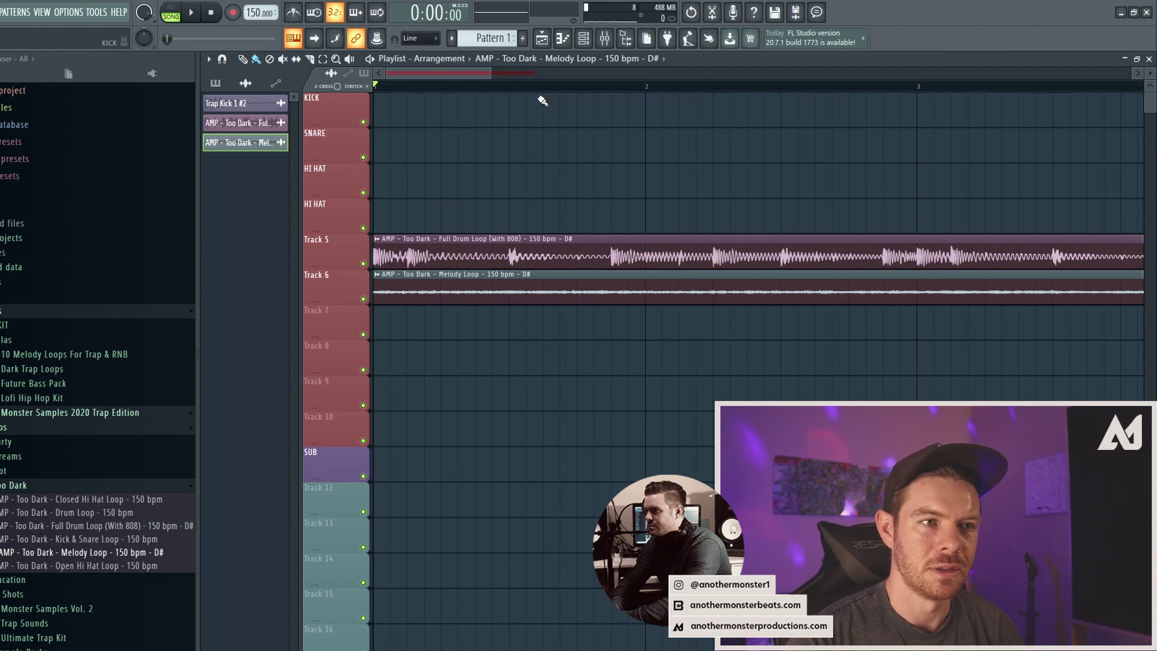
left_click_drag(492, 73, 536, 73)
left_click_drag(435, 164, 751, 446)
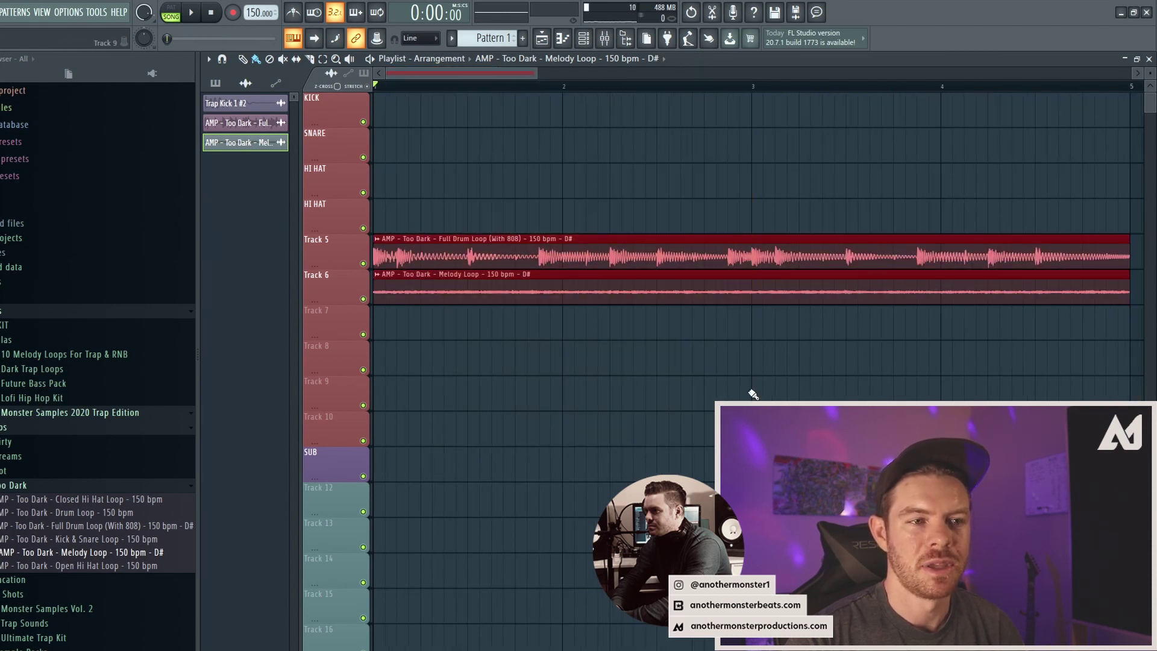
Step: Drag-duplicate the drum and melody clips so the copies start near bar 2.75
left_click_drag(536, 74, 636, 75)
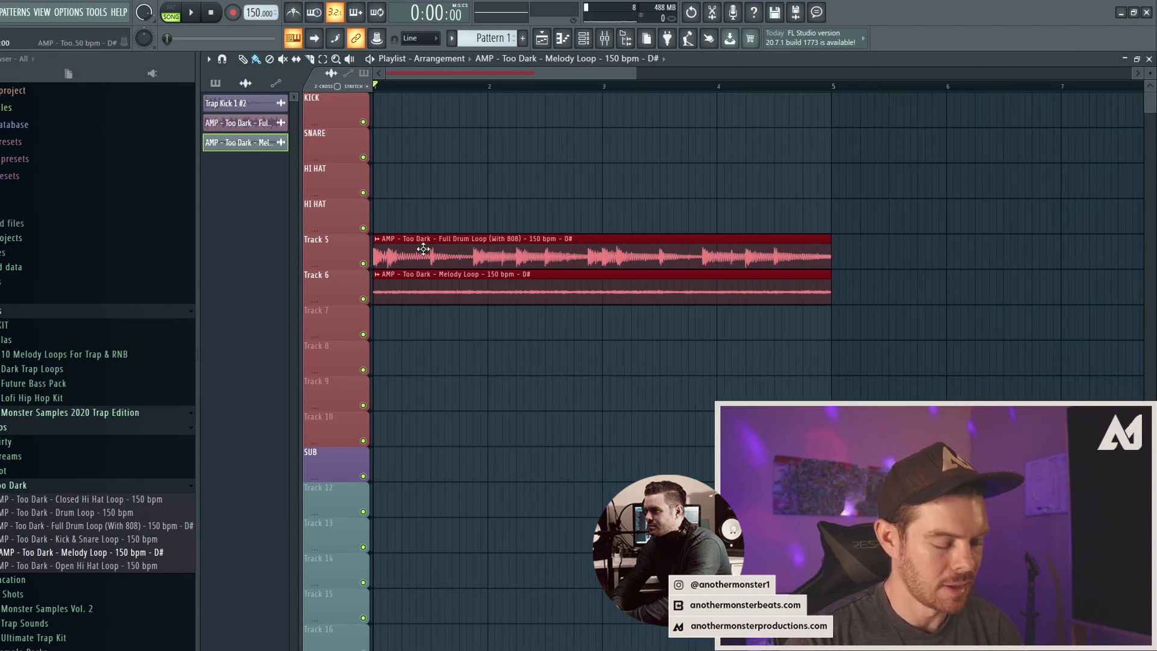
left_click_drag(402, 250, 854, 241)
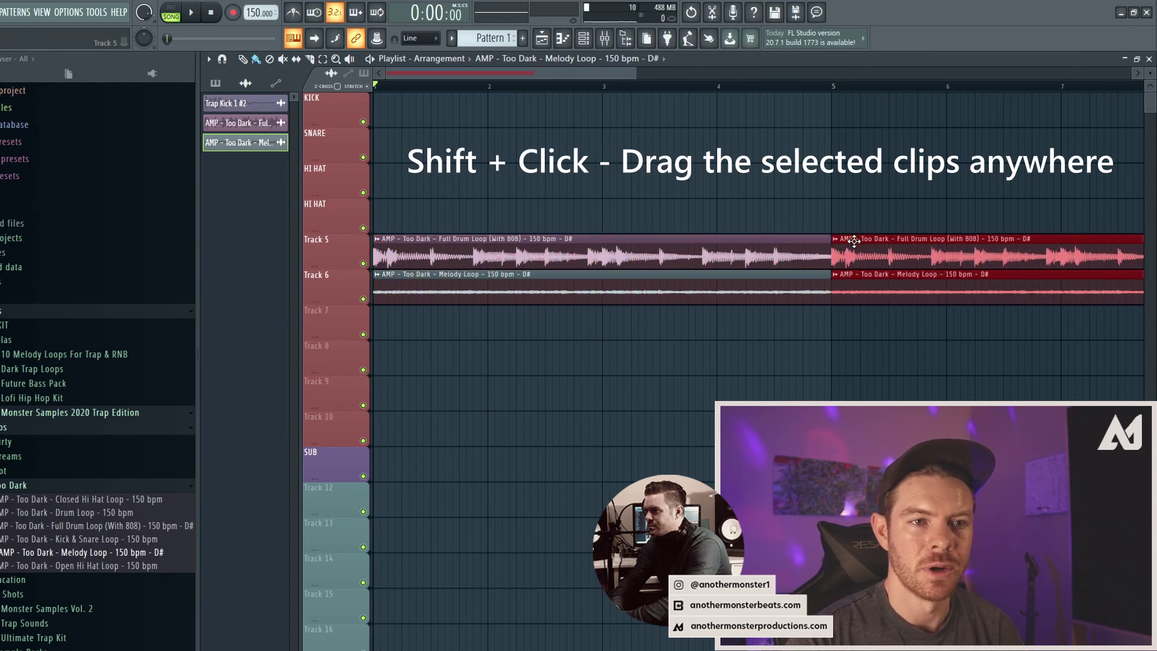
left_click_drag(636, 74, 664, 74)
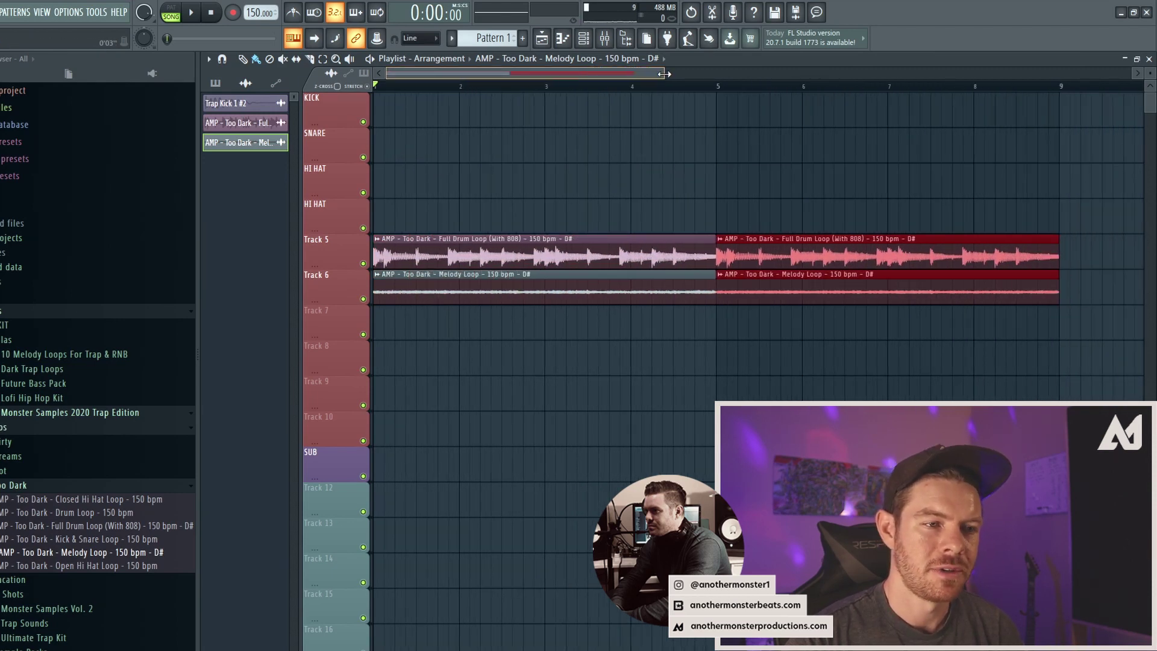
Step: Copy the drum and melody clips, paste them further along, and nudge them slightly earlier
key("ctrl+c")
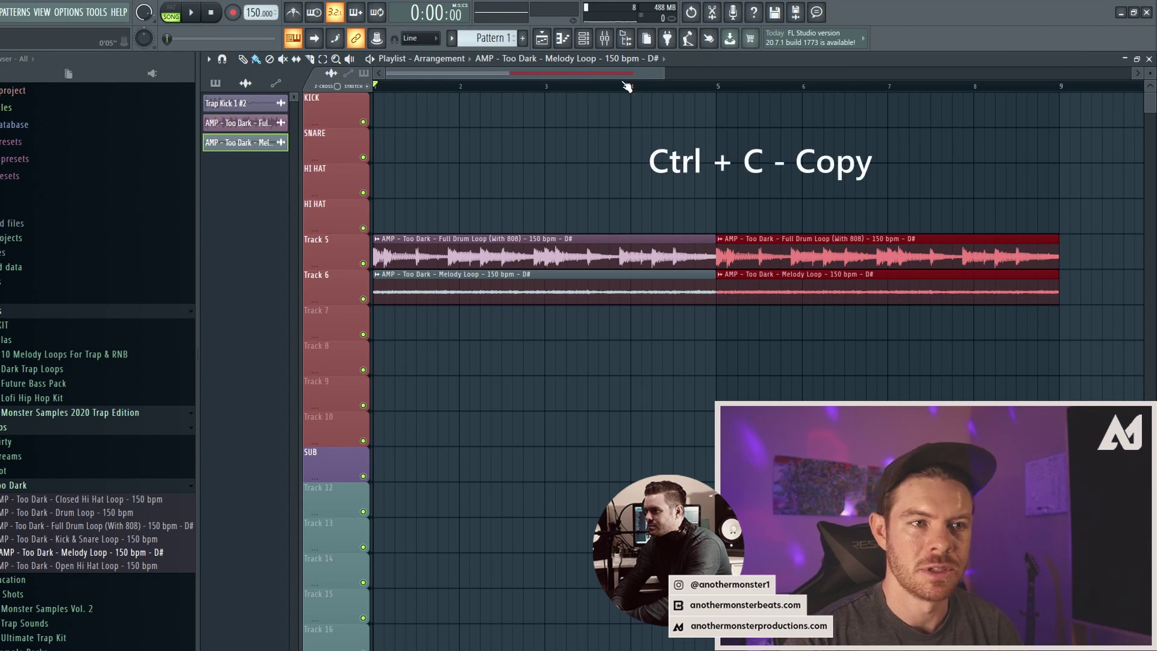
scroll(655, 76, "right", 4)
key("ctrl+v")
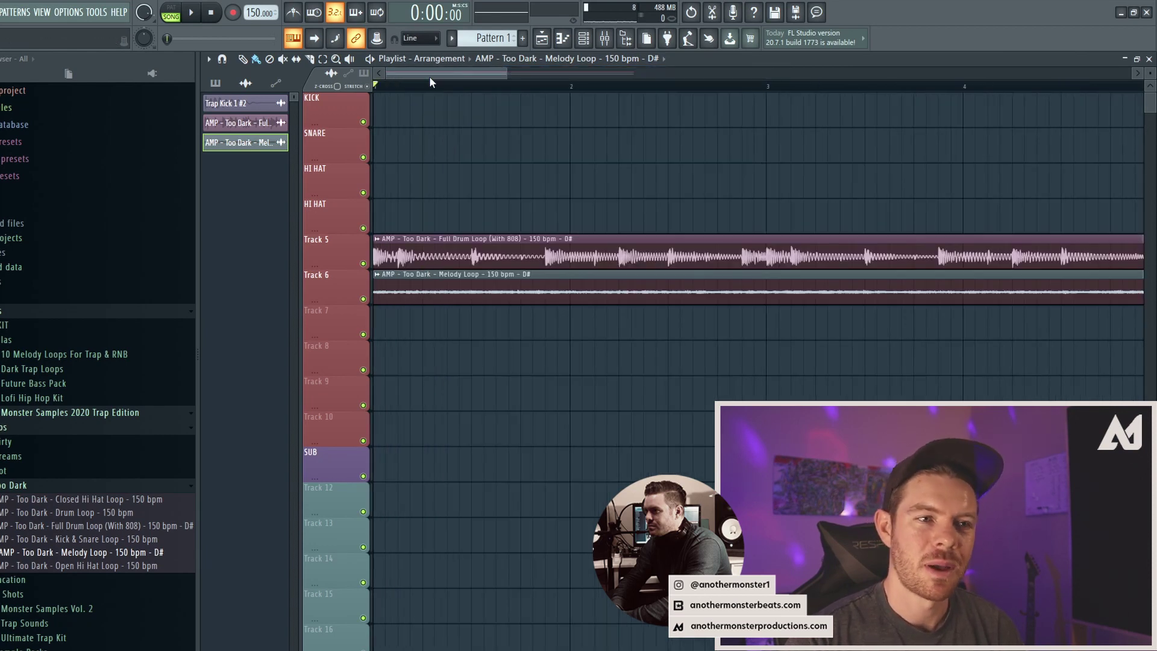
left_click_drag(429, 76, 675, 69)
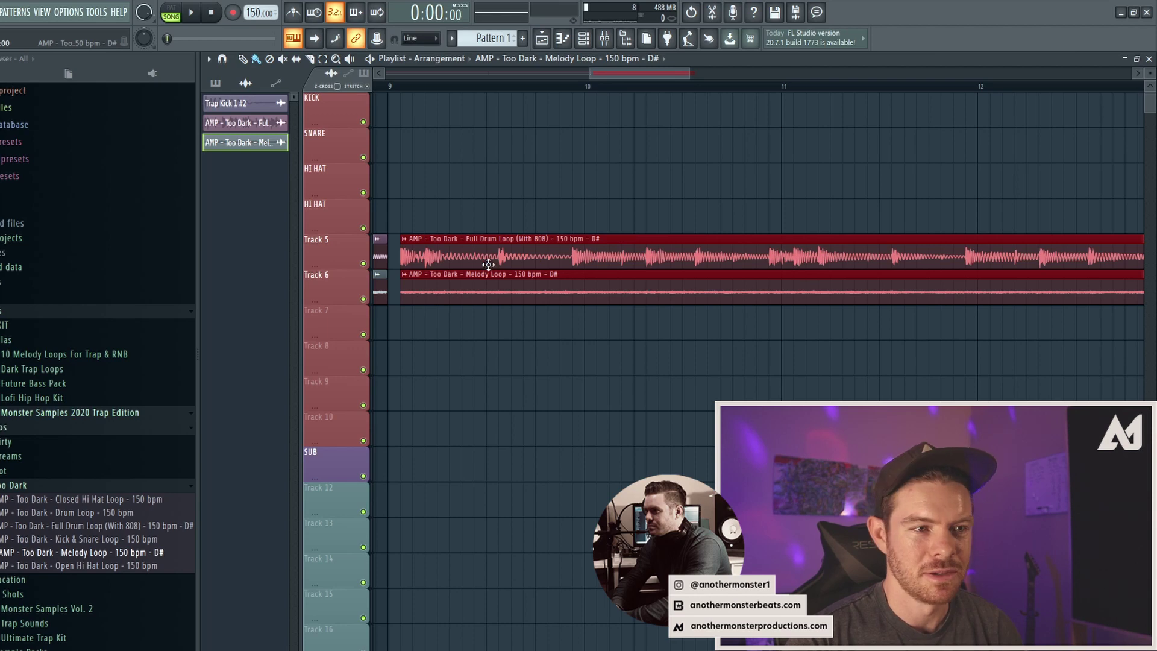
left_click_drag(488, 264, 461, 264)
left_click_drag(693, 73, 756, 68)
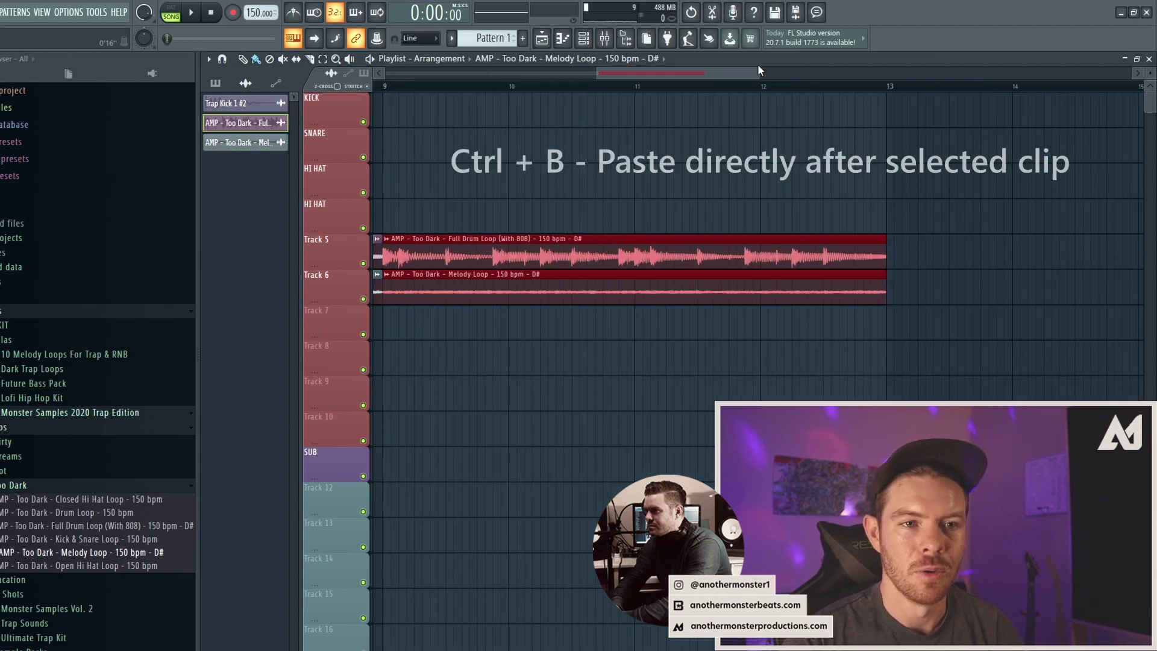
Step: Duplicate the selected drum and melody clips after themselves twice, reaching bar 17
key("ctrl+b")
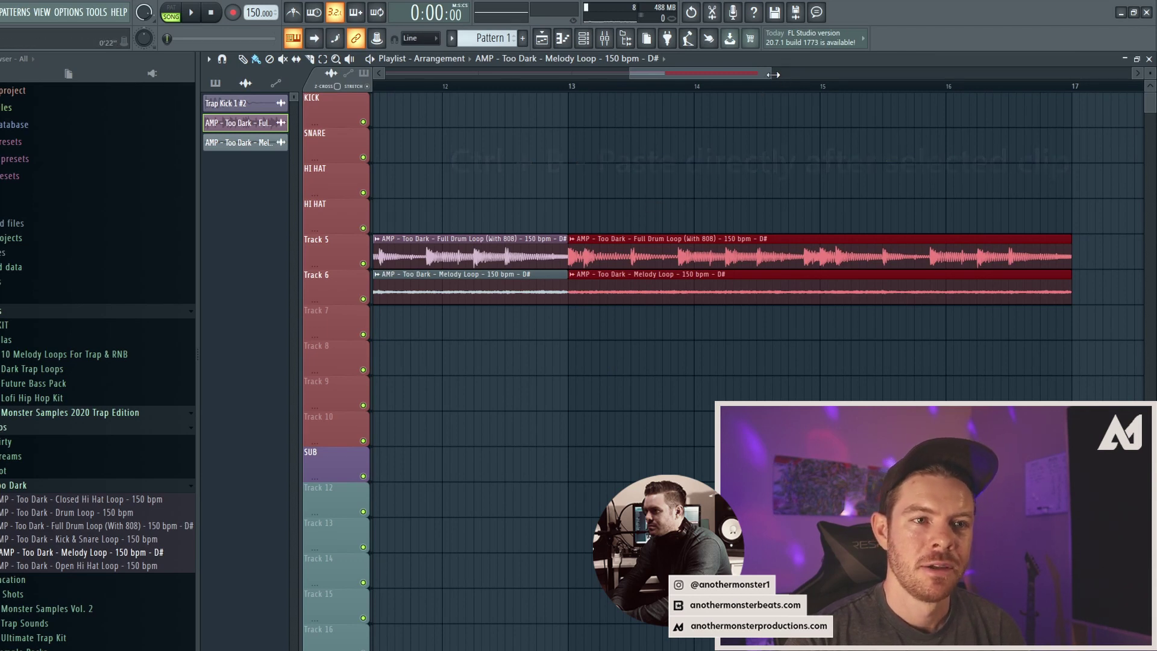
left_click_drag(771, 73, 812, 67)
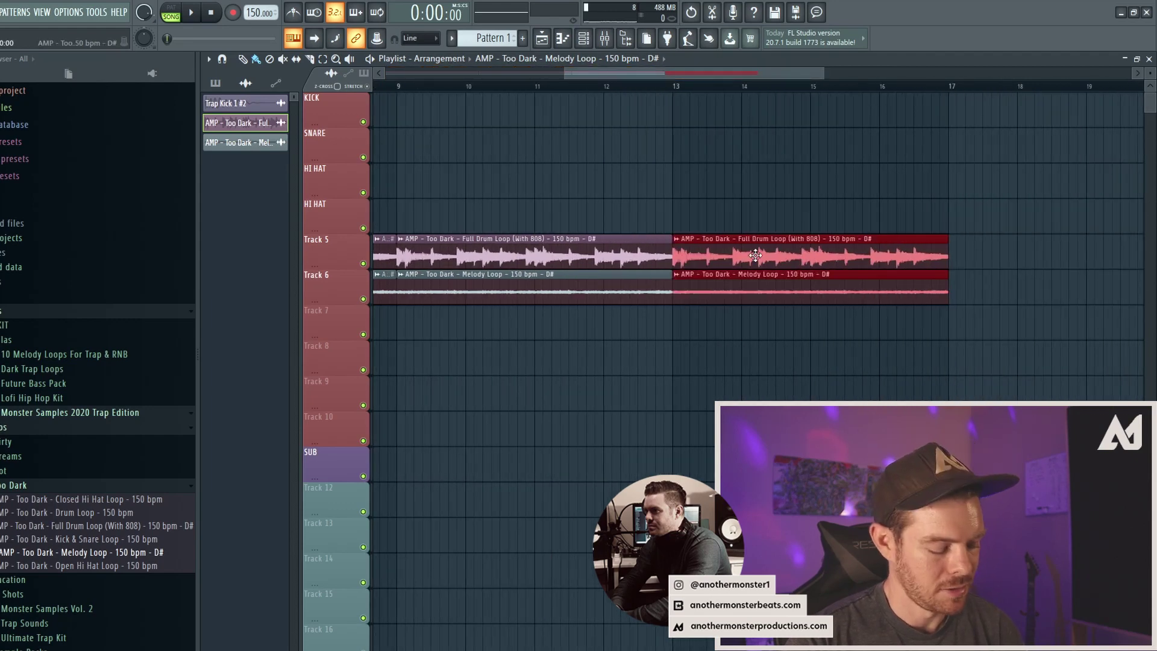
key("ctrl+b")
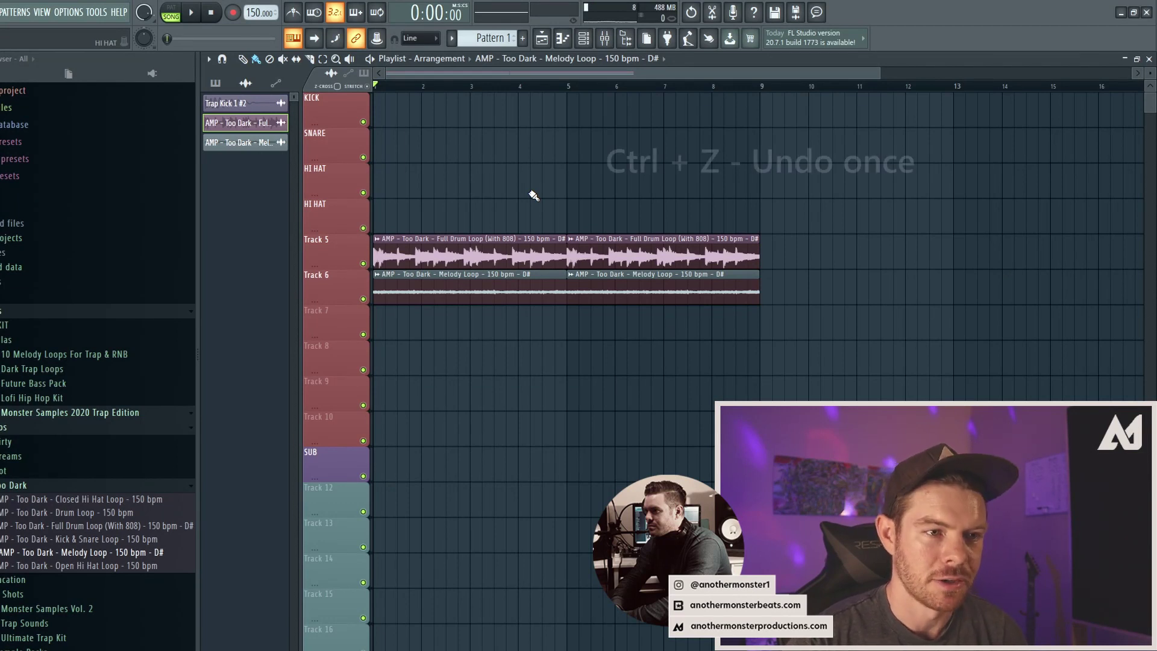
Step: Undo several edits with Ctrl+Z and Ctrl+Alt+Z, removing the clips at bar 17
key("ctrl+z")
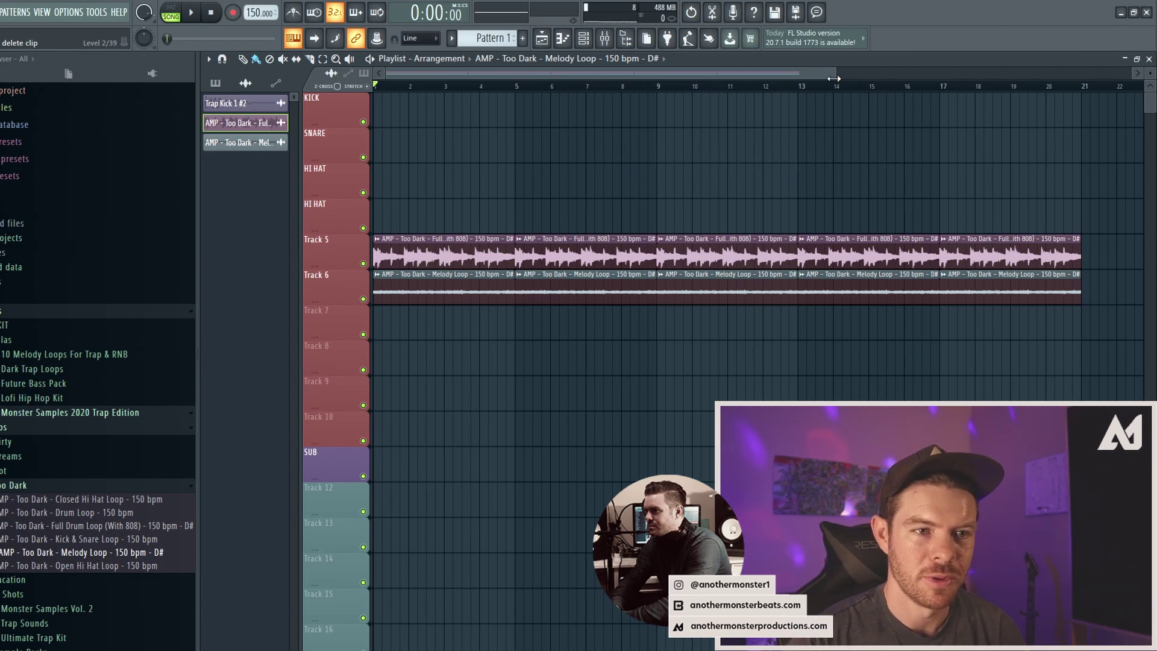
key("ctrl+z")
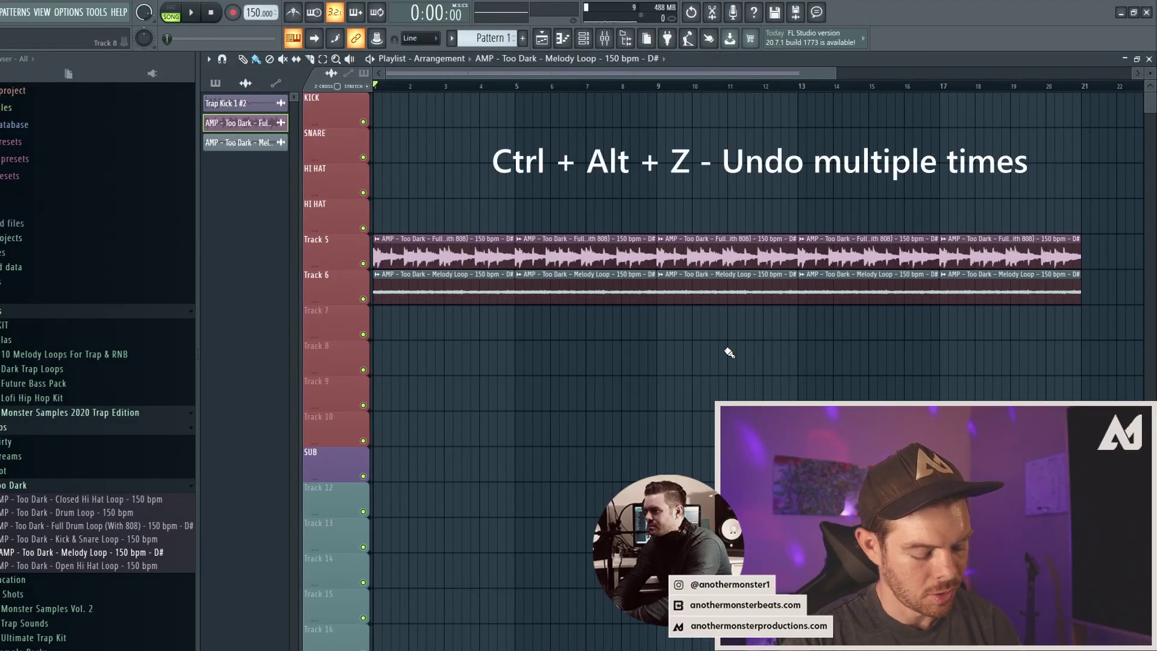
key("ctrl+alt+z")
key("ctrl+alt+z")
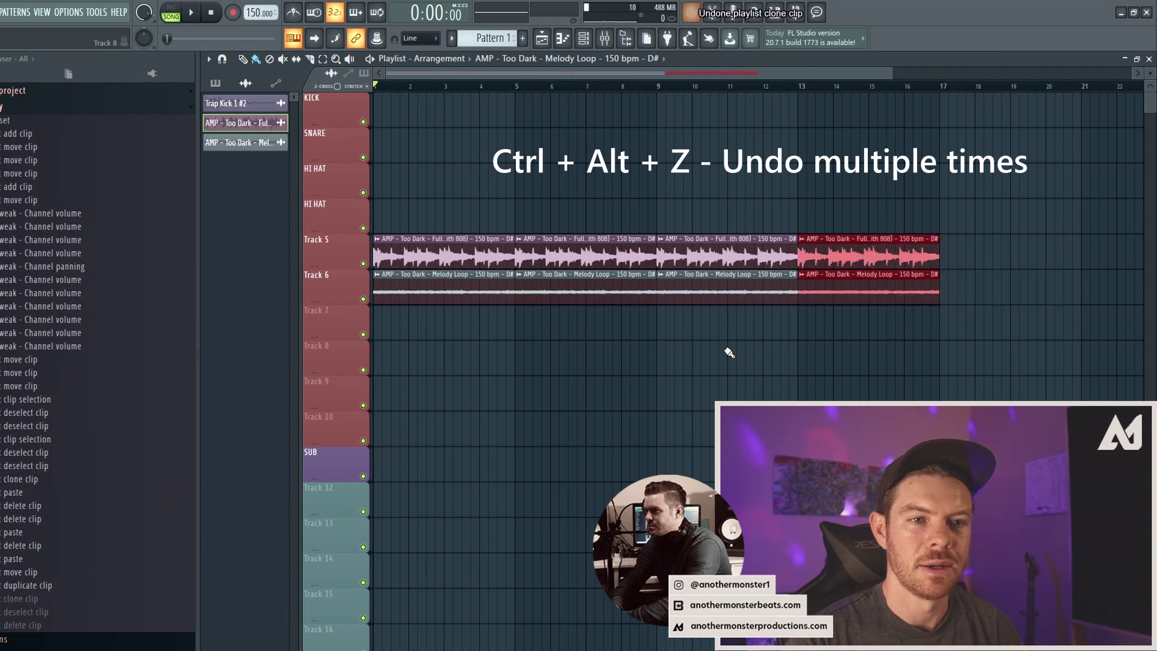
key("ctrl+alt+z")
key("ctrl+alt+z")
key("ctrl+alt+z")
key("ctrl+alt+z")
key("ctrl+alt+z")
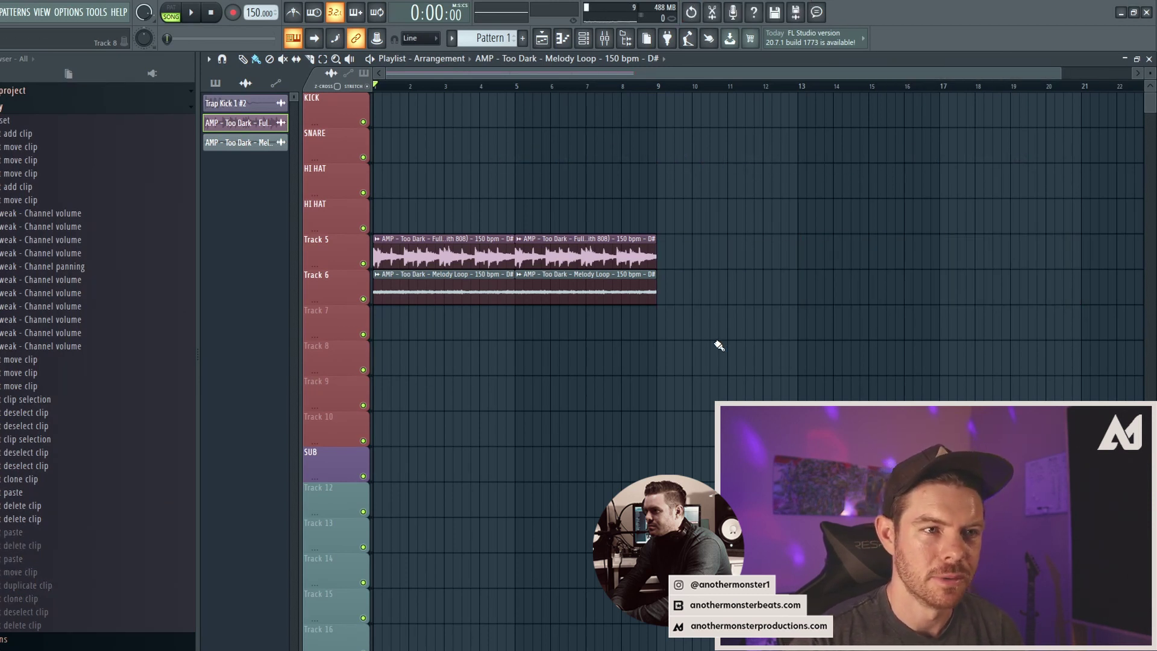
Step: Select the Track 5 and 6 clips, duplicate them after bar 9, then delete the extras
key("ctrl+a")
key("ctrl+b")
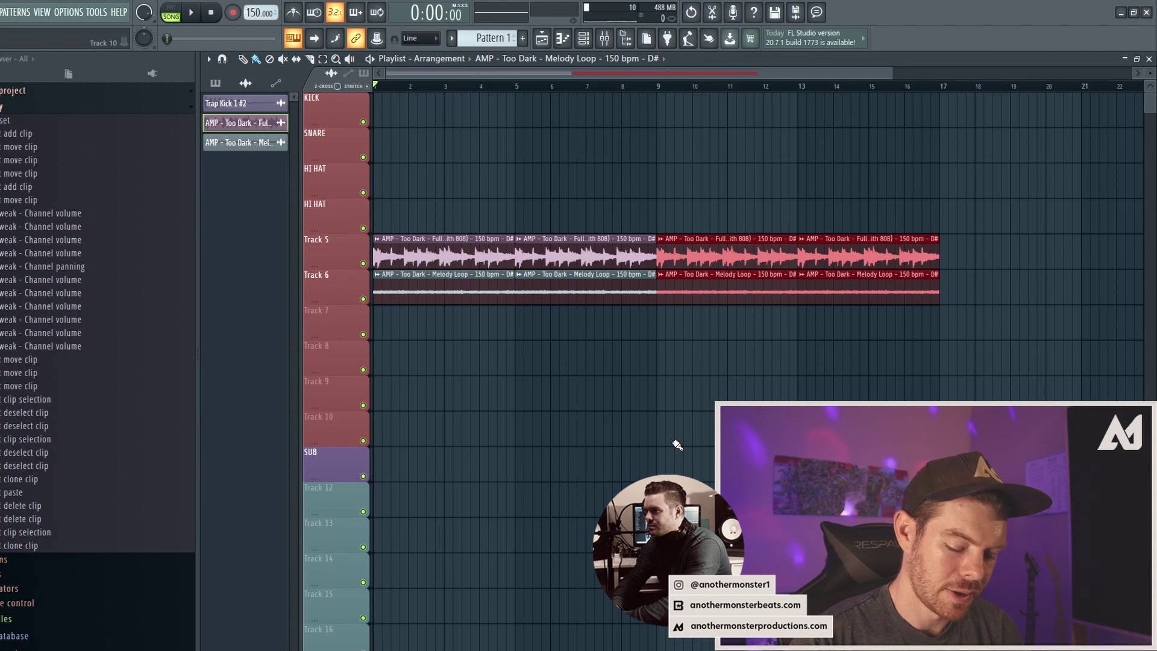
key("Delete")
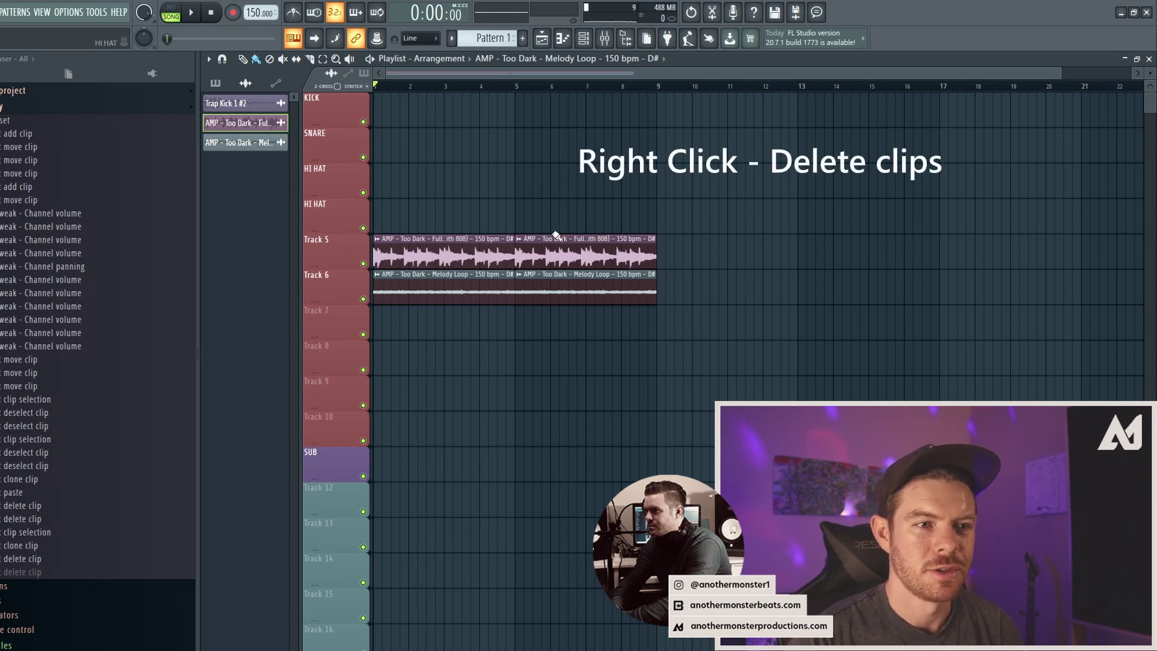
Step: Delete the two drum loop clips and the two melody loop clips from Tracks 5 and 6
right_click(578, 252)
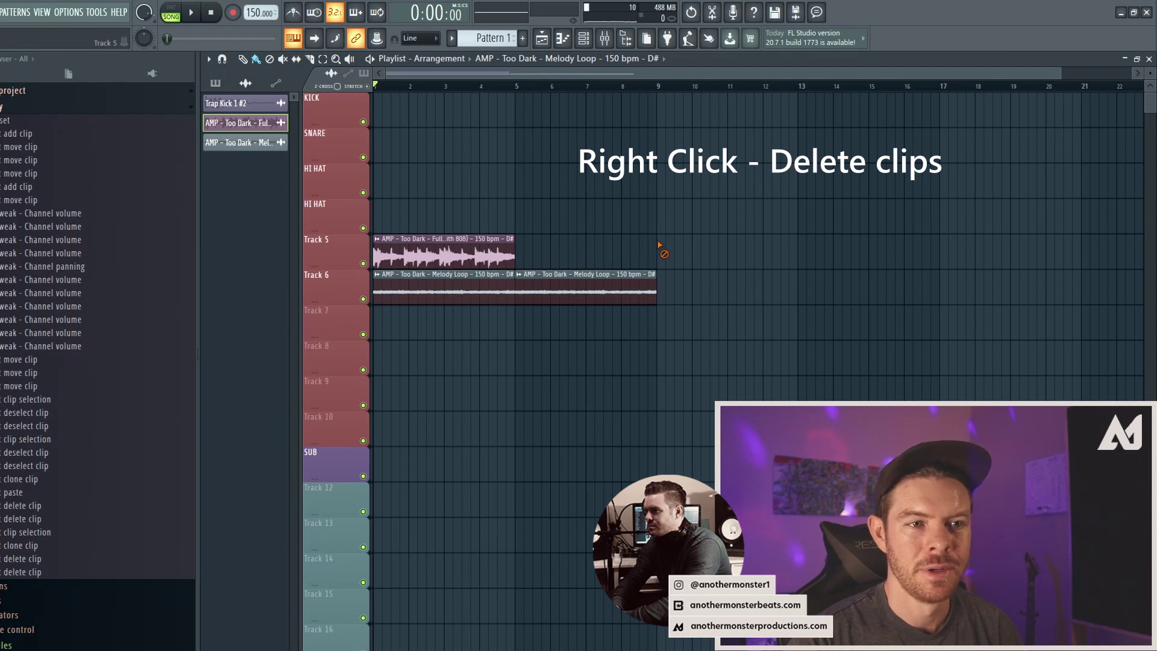
right_click(588, 288)
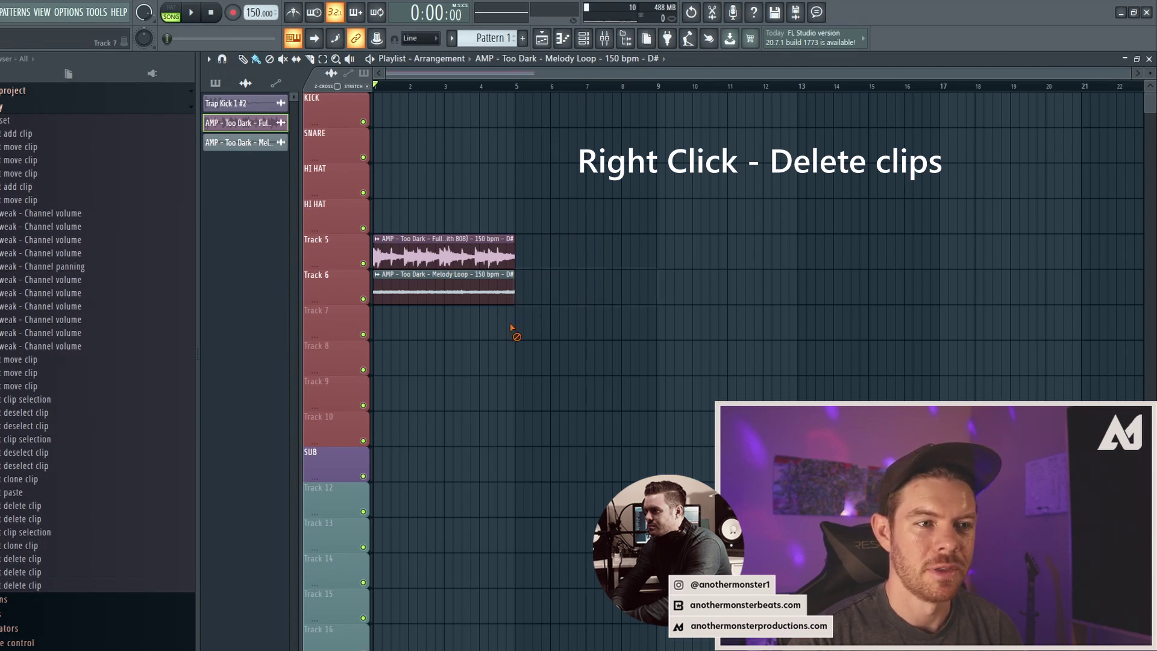
right_click(495, 289)
right_click(495, 253)
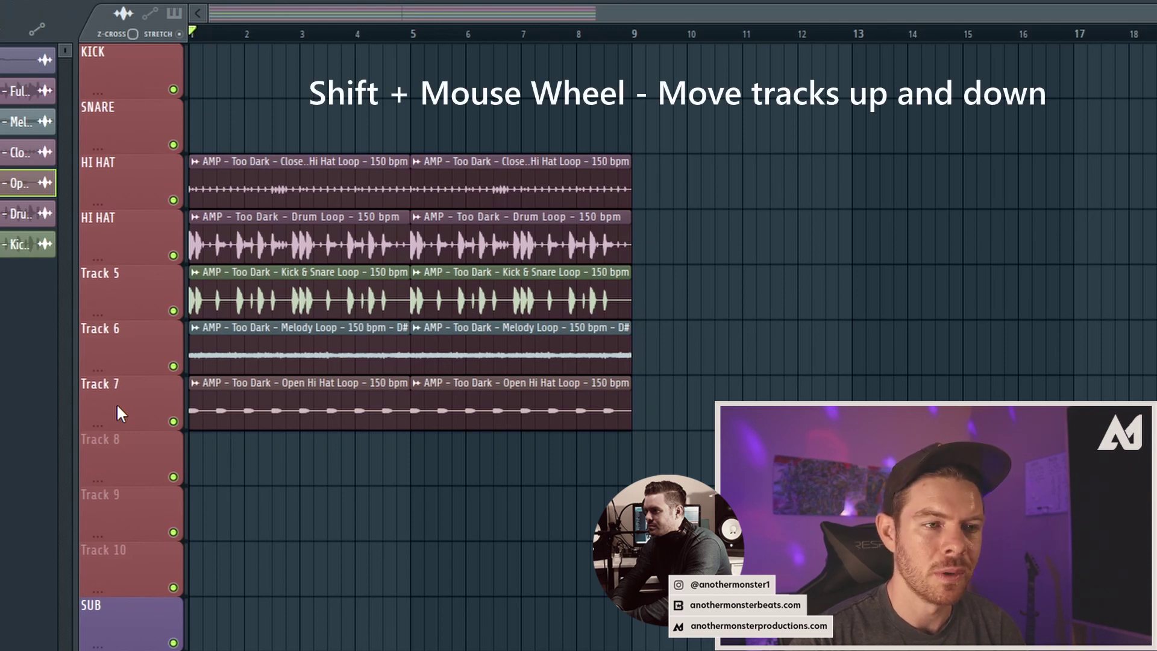
Step: Move the Open Hi Hat track up to Track 4 and rename it HI HAT
scroll(117, 403, "up", 3, "shift")
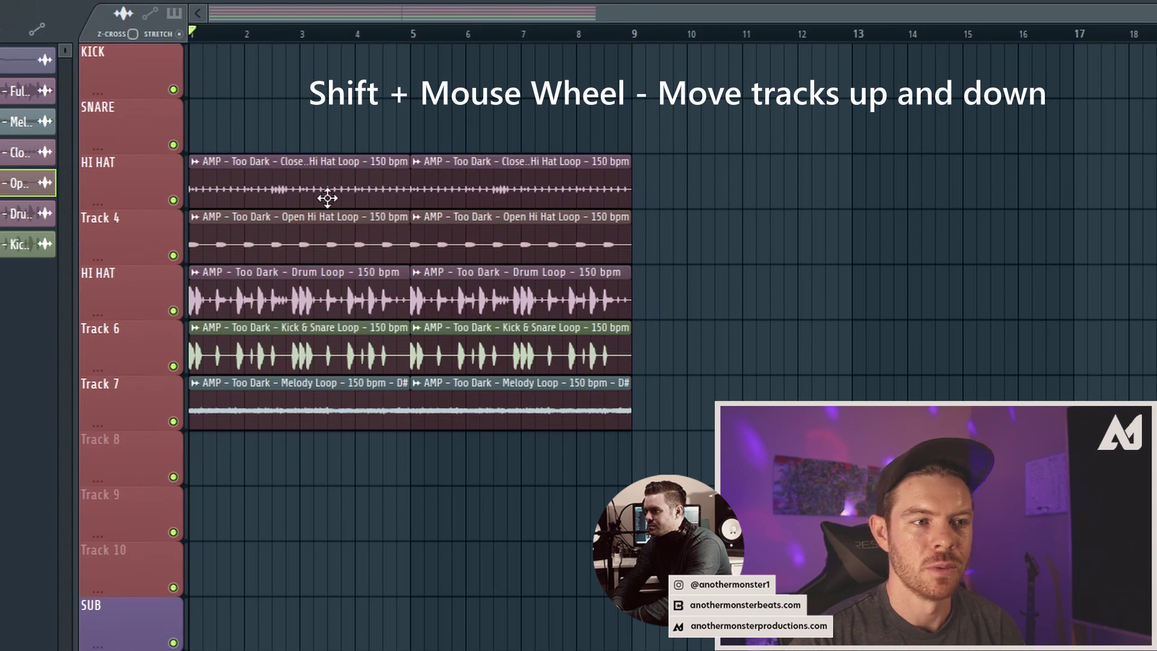
right_click(118, 208)
left_click(184, 220)
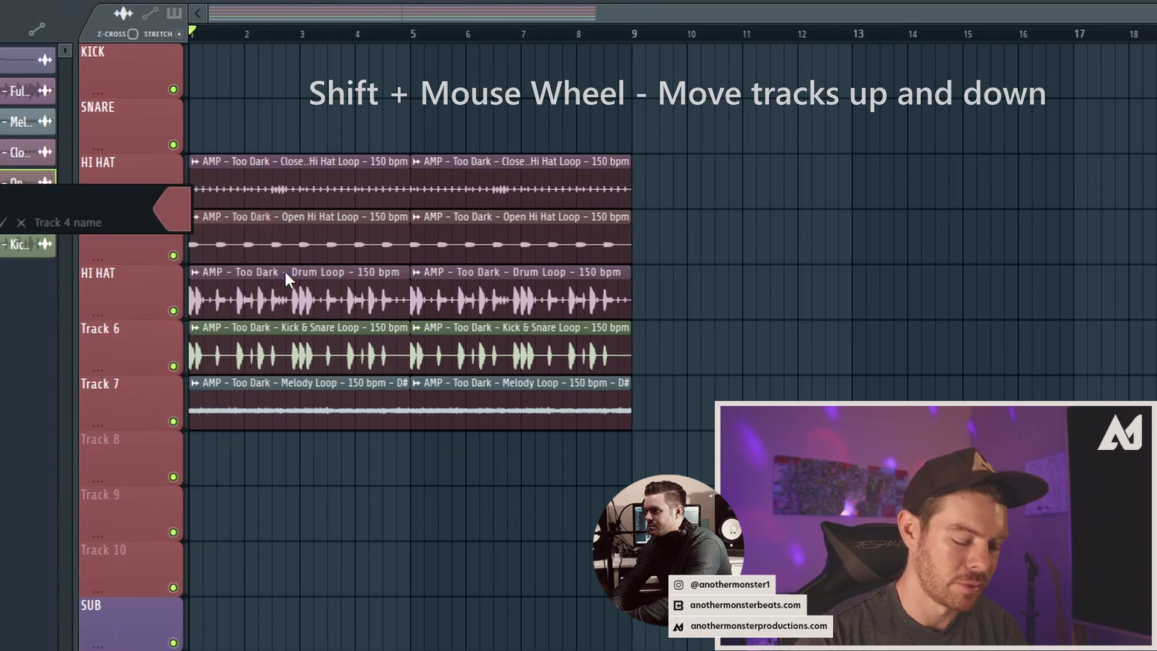
type("Hi Hsat")
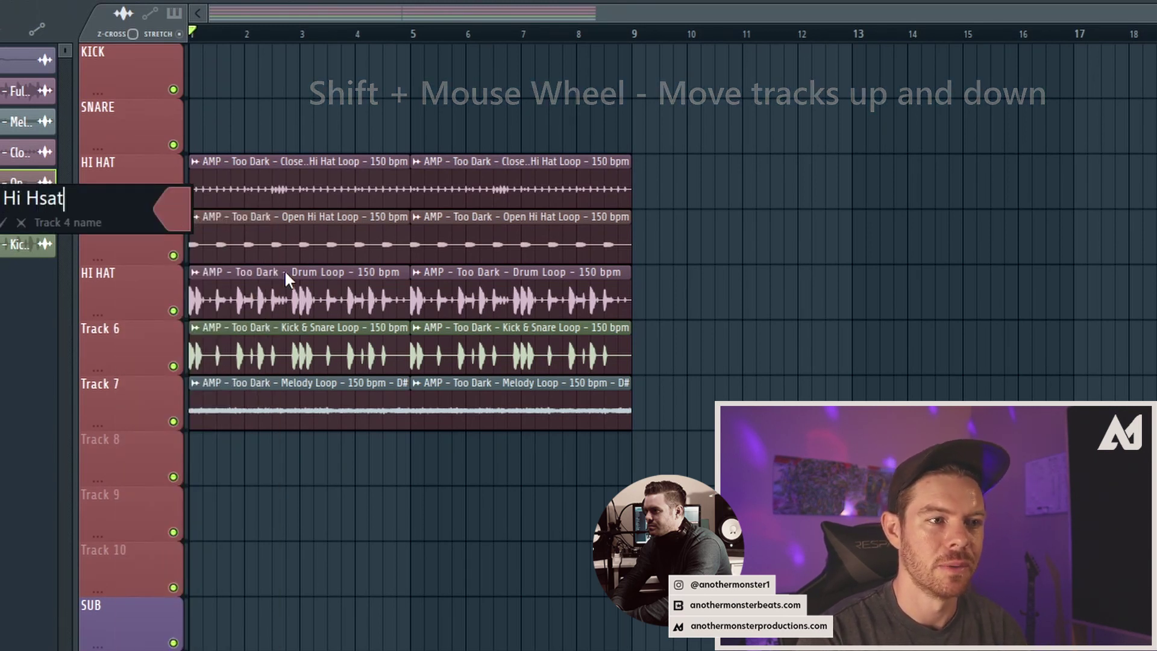
key("BackSpace")
key("BackSpace")
type("a")
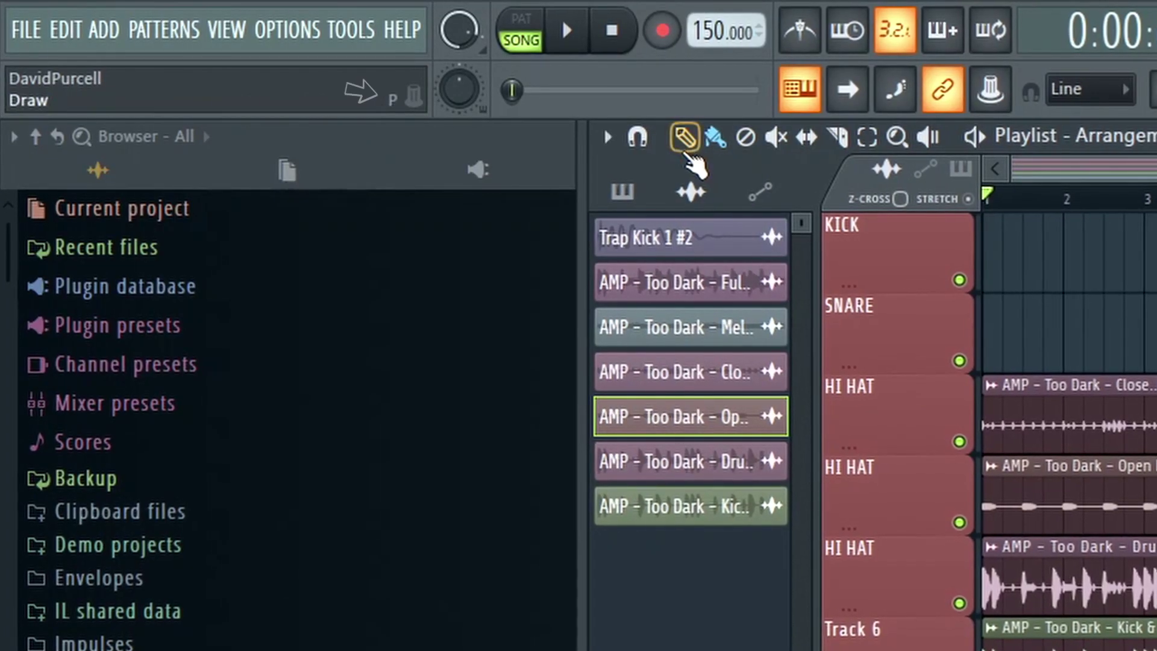
Step: Cycle the playlist through the Paint, Delete, Mute, Slip and Select tools
left_click(717, 137)
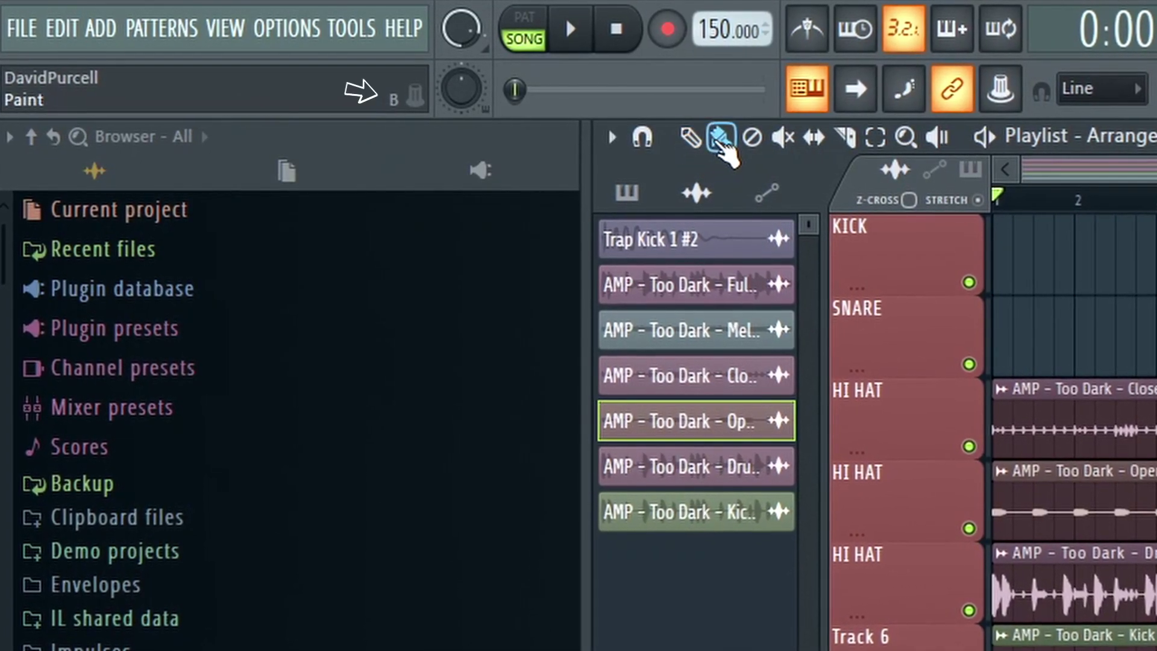
left_click(753, 138)
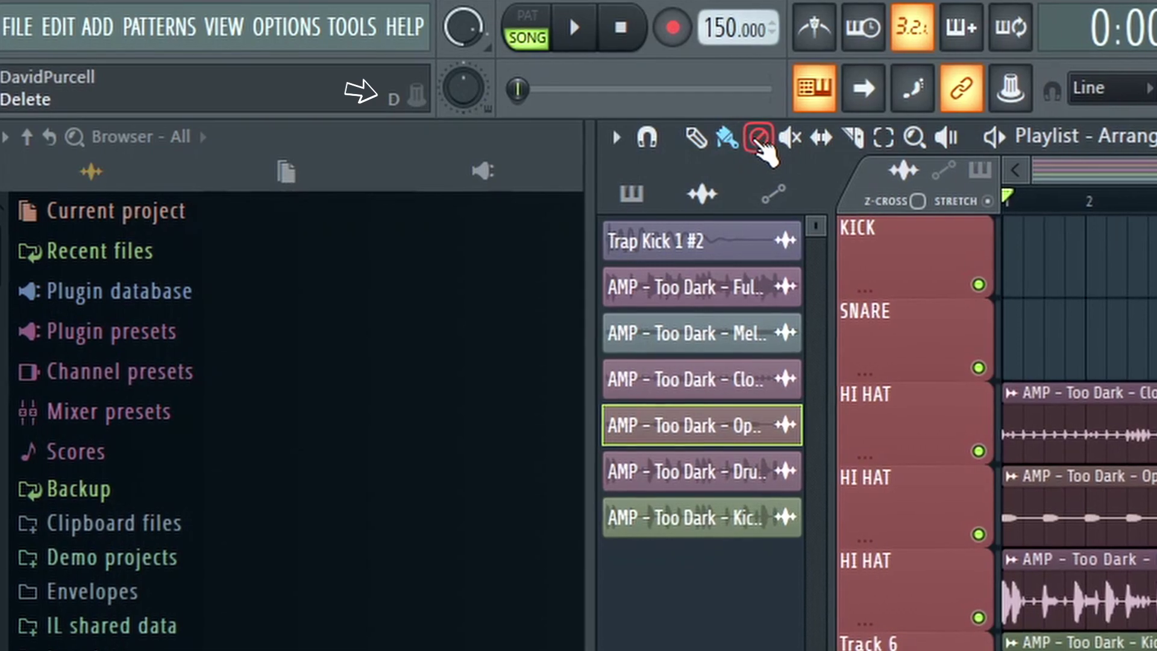
left_click(784, 138)
left_click(823, 137)
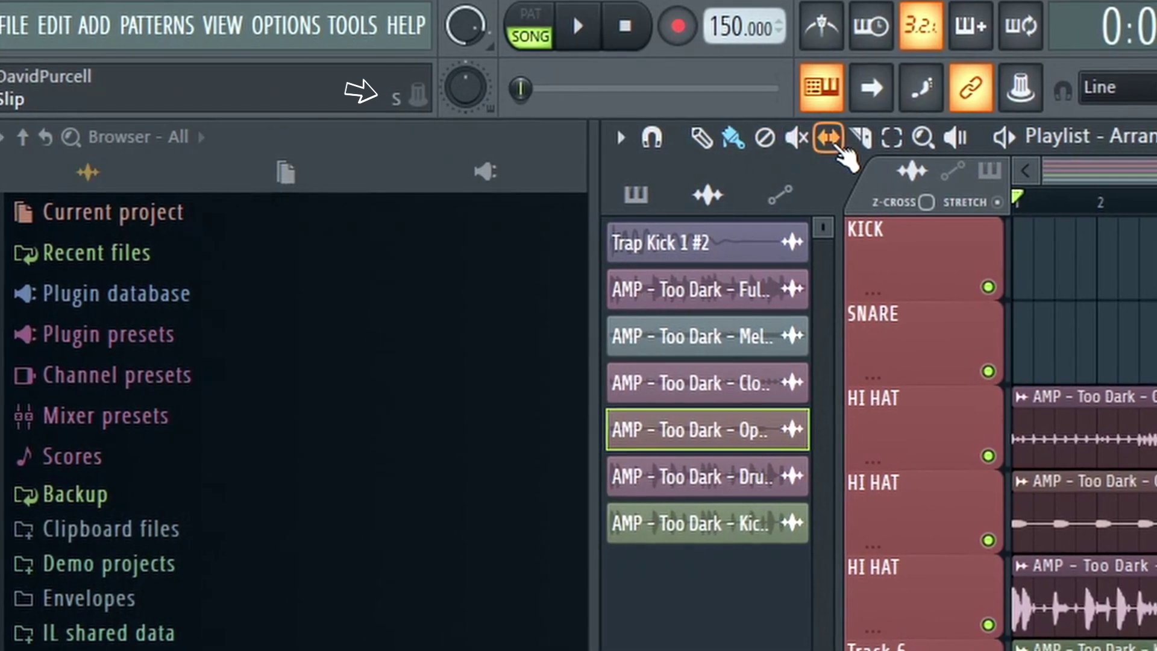
left_click(886, 139)
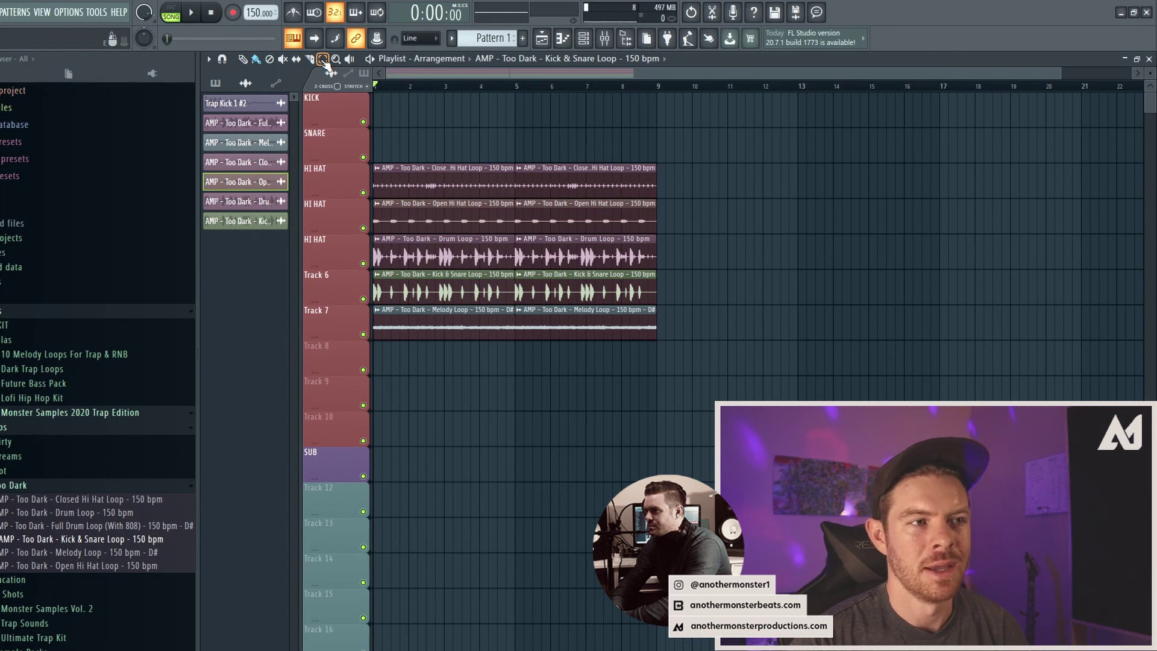
left_click(309, 59)
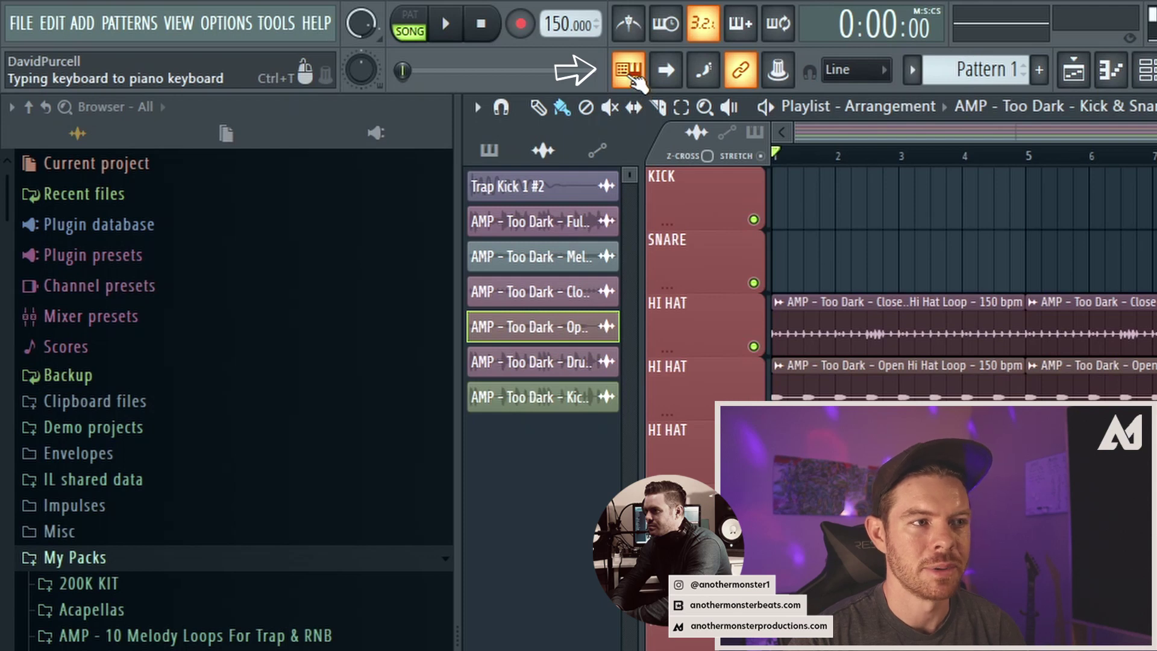
Step: Disable typing keyboard to piano and select the Slice tool with C
left_click(638, 82)
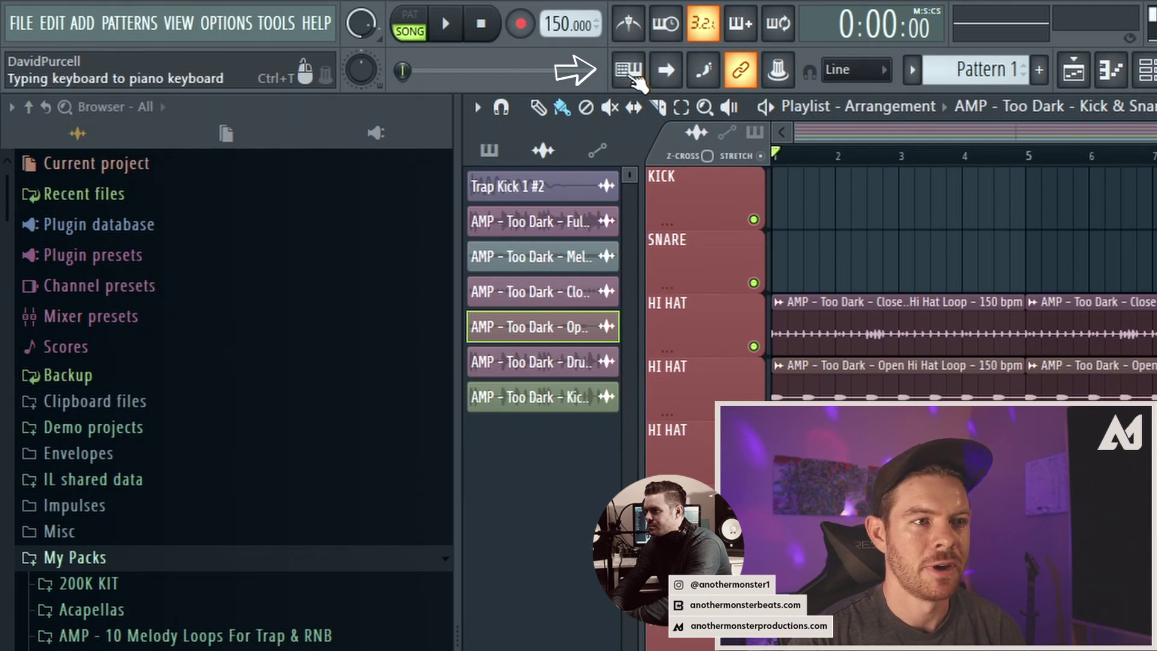
key("c")
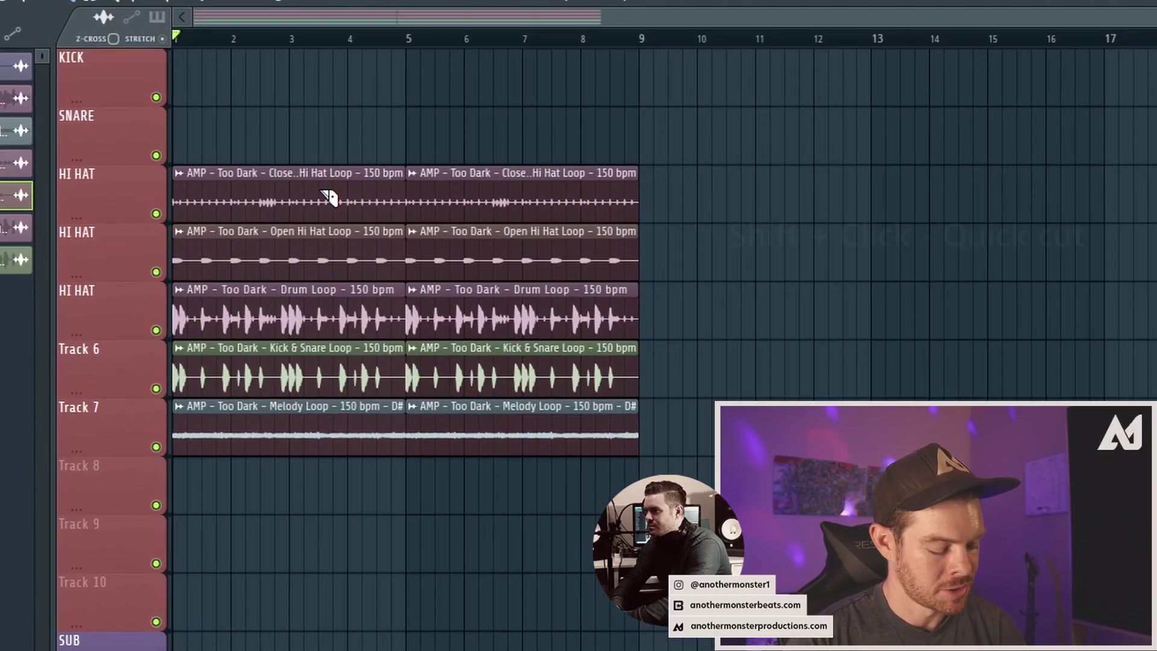
Step: Slice the hi-hat and lower-track clips at bar 3, then cut the hi-hat and drum clips off-grid
left_click(286, 199, "shift")
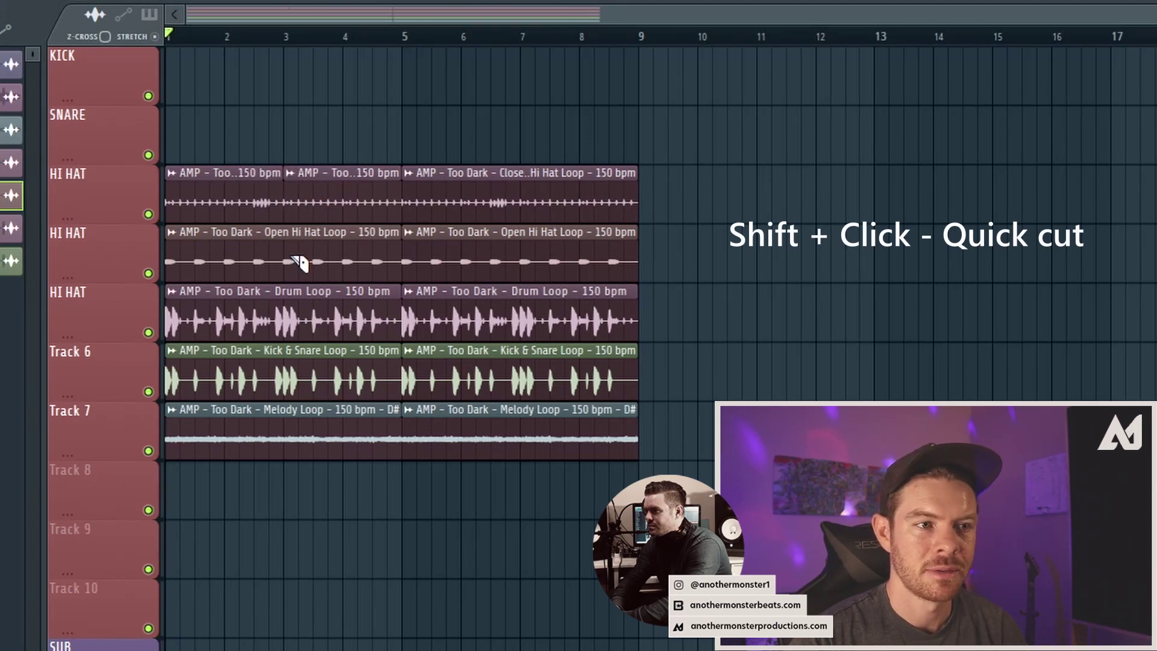
left_click_drag(293, 252, 297, 444)
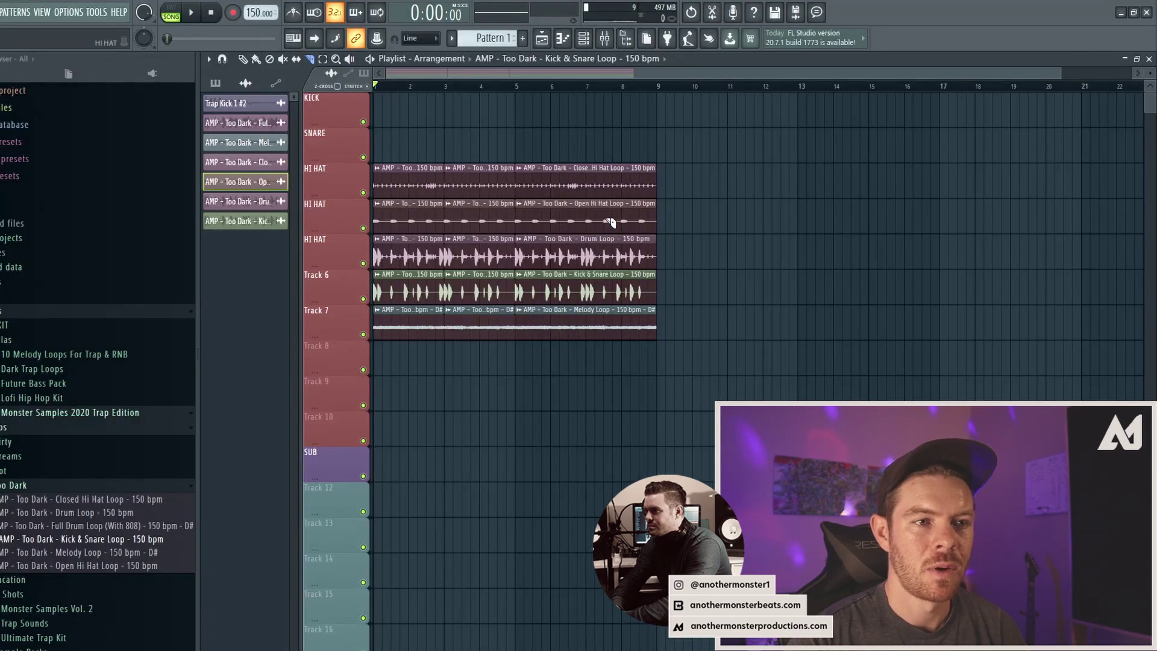
left_click_drag(633, 73, 513, 97)
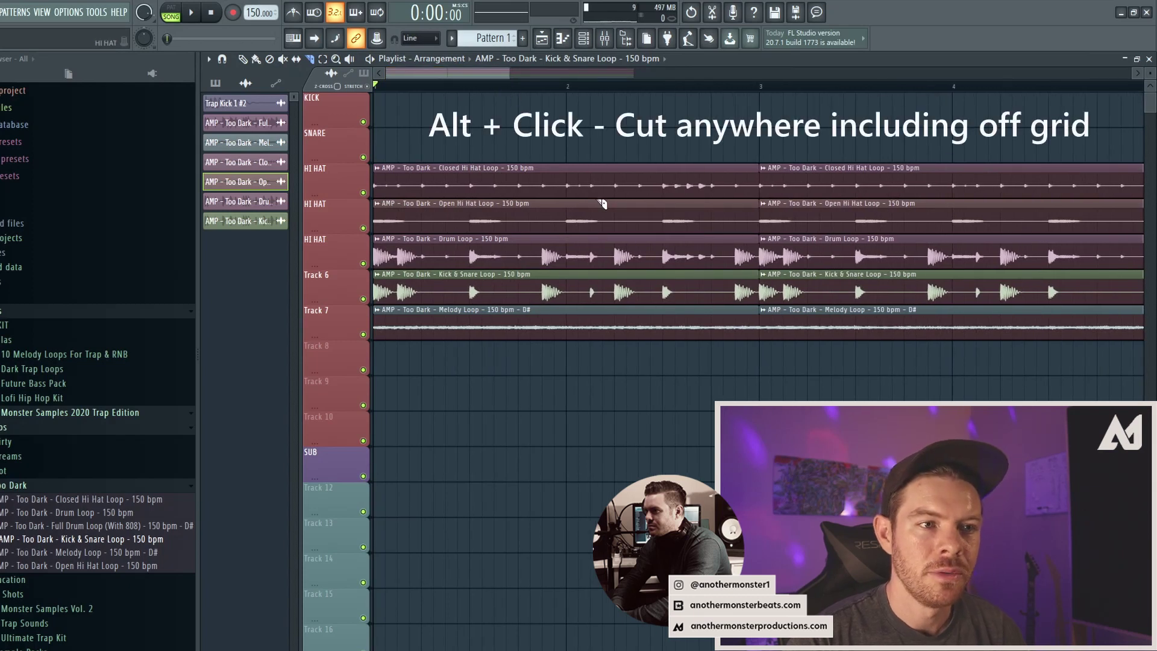
left_click_drag(565, 165, 536, 290)
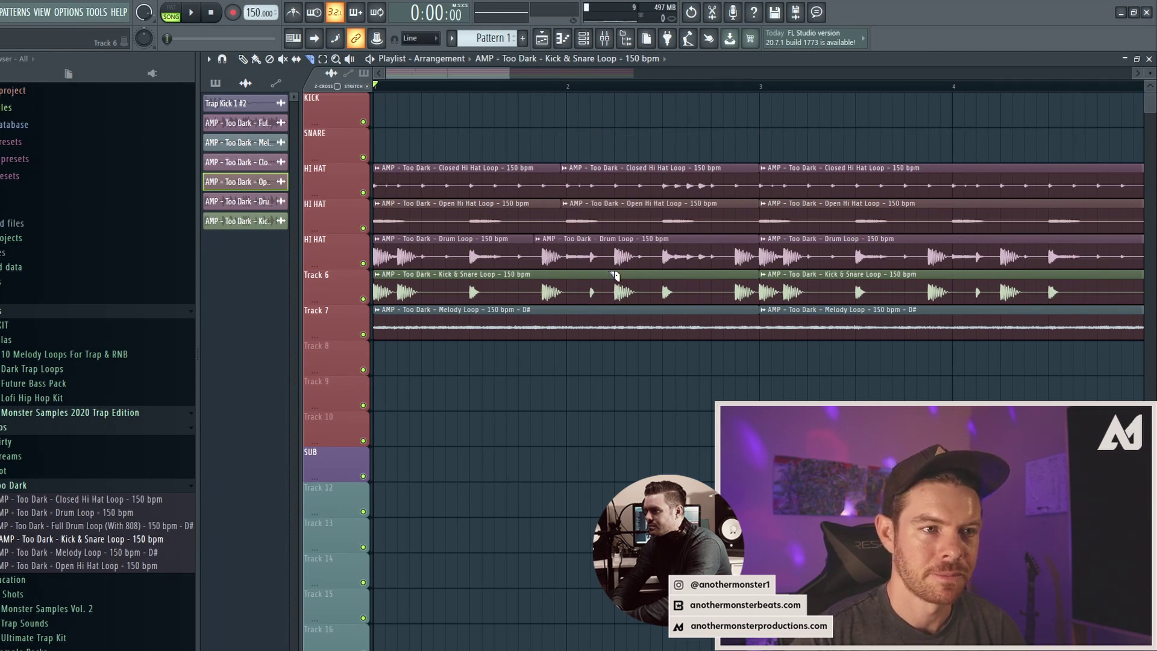
scroll(519, 366, "down", 3)
Step: Switch to the Paint then Draw tool and zoom the playlist to fit all eight bars
key("b")
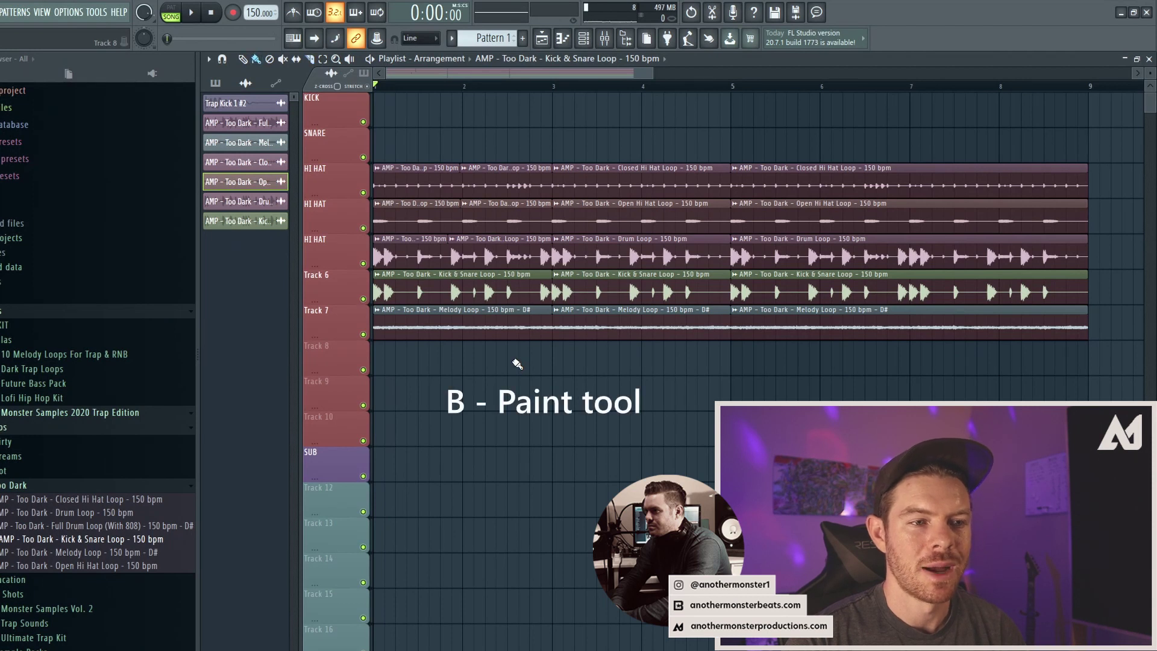
key("p")
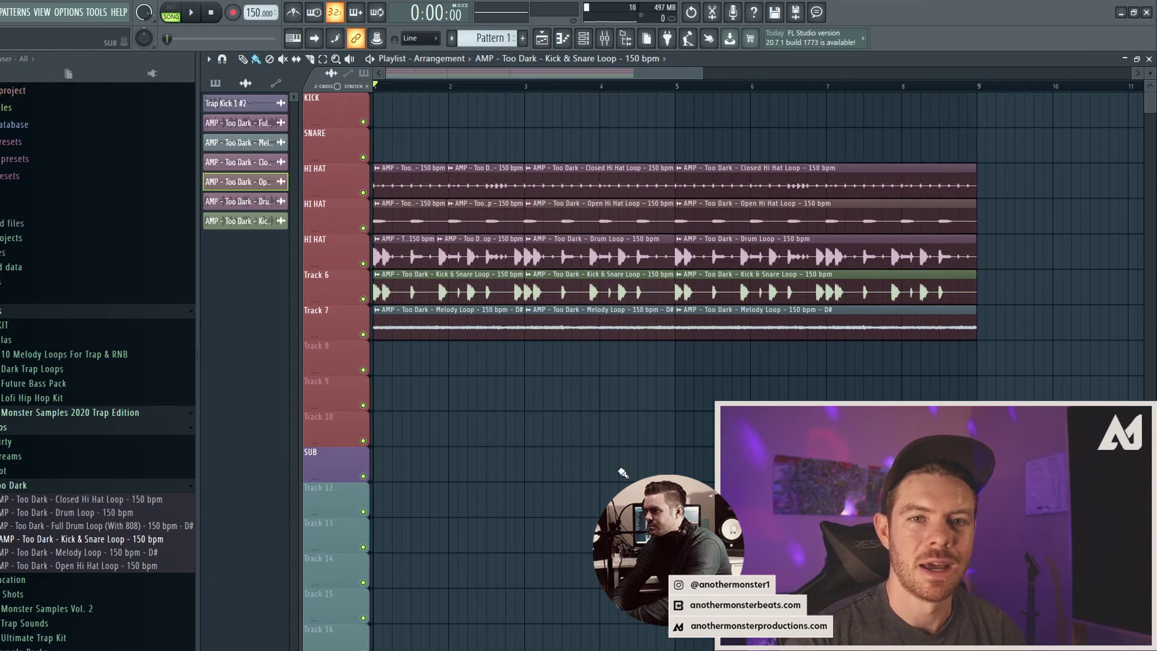
scroll(574, 440, "down", 2)
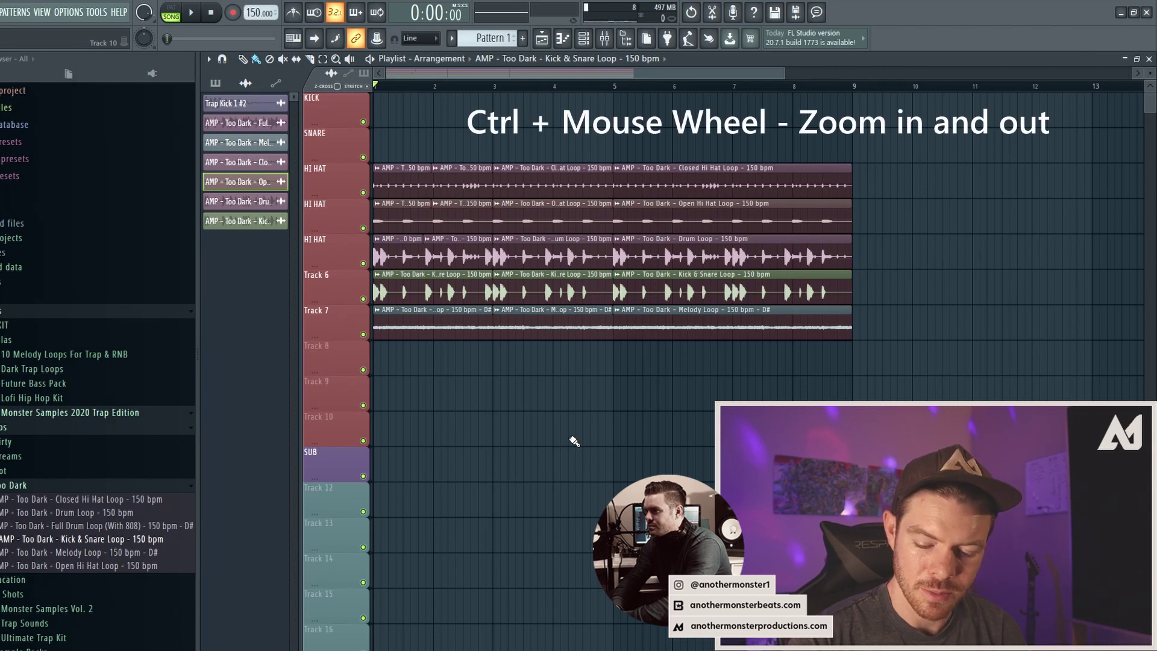
scroll(574, 441, "up", 3)
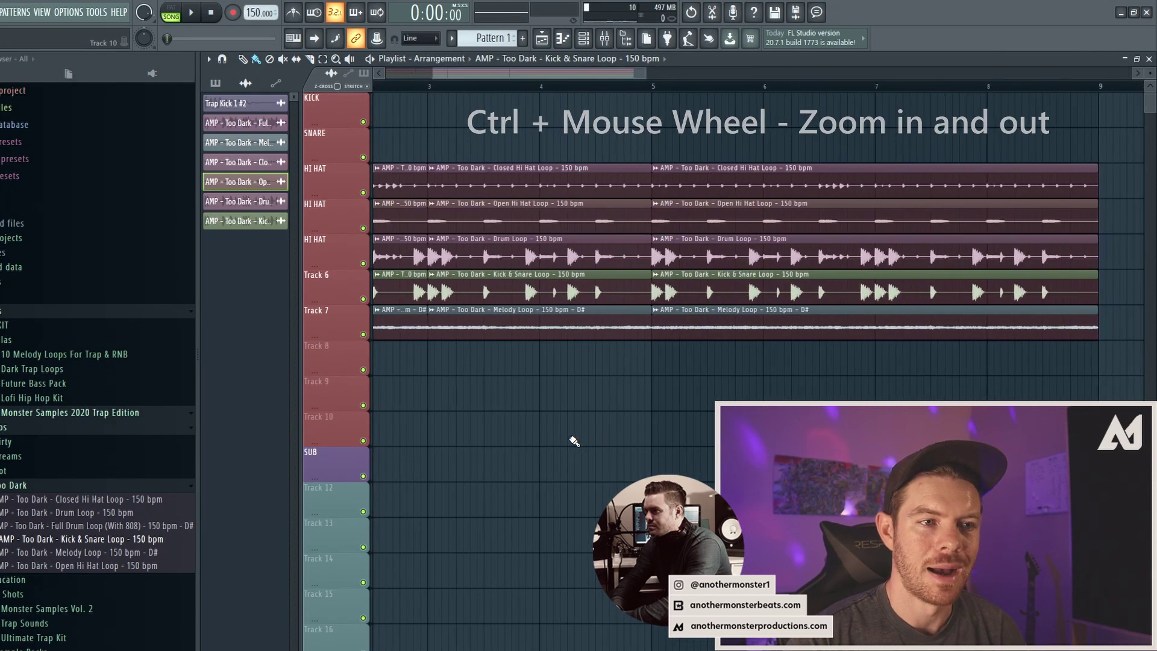
scroll(574, 441, "down", 4)
scroll(573, 441, "down", 1)
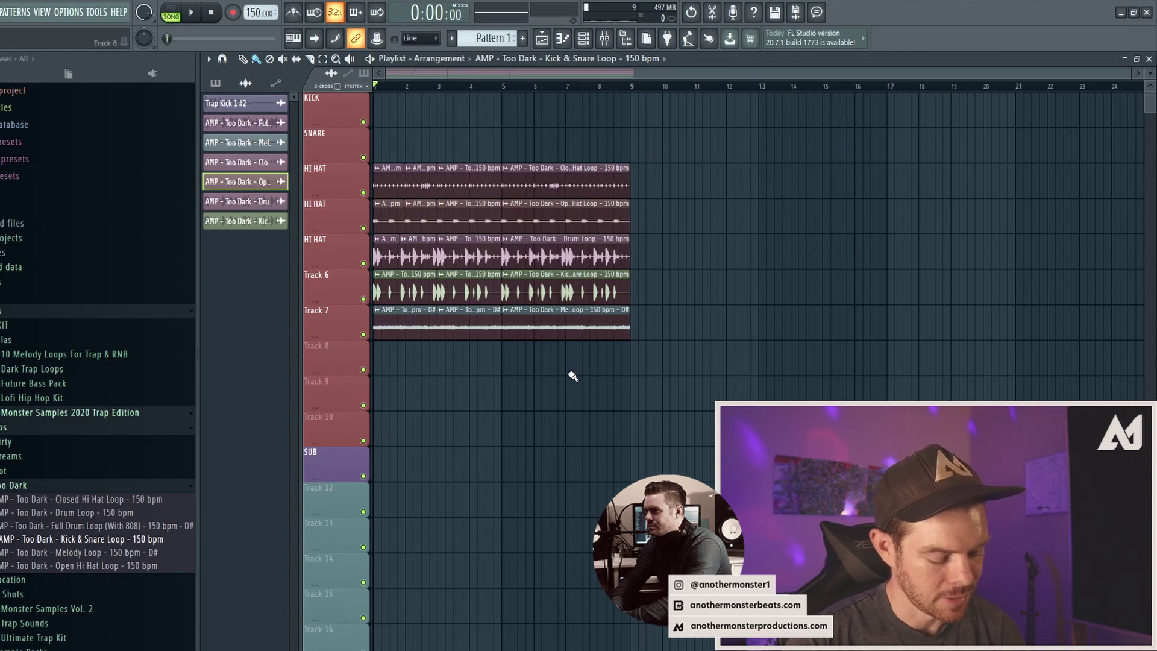
scroll(515, 434, "up", 3, "alt")
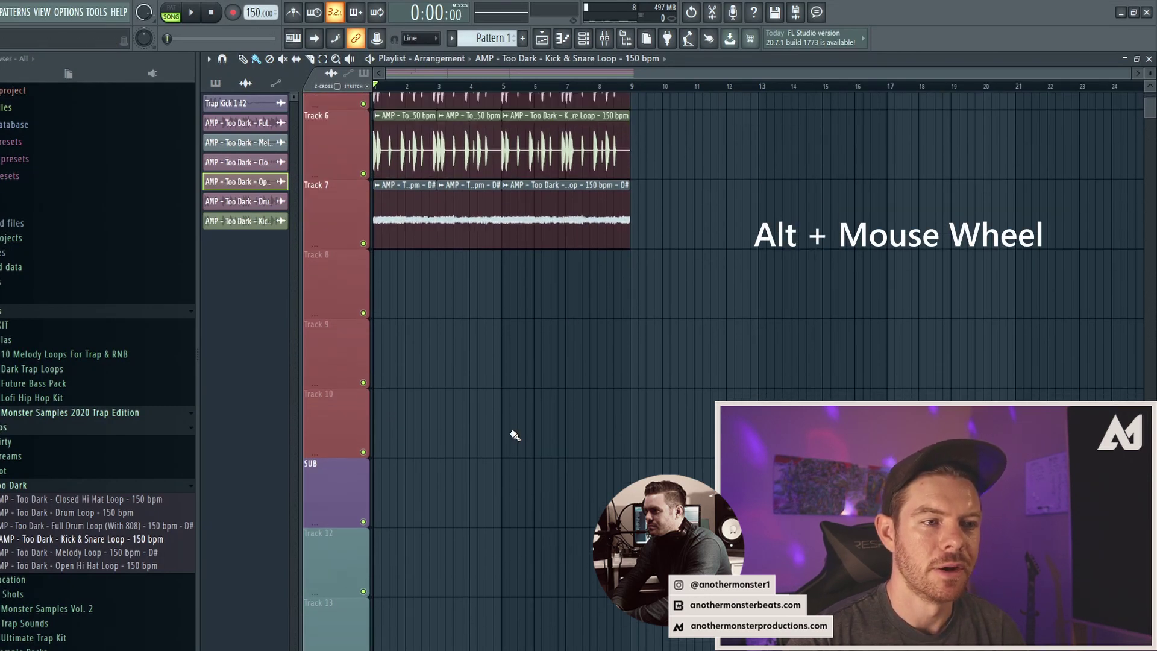
scroll(514, 434, "down", 3, "alt")
scroll(514, 434, "down", 1, "alt")
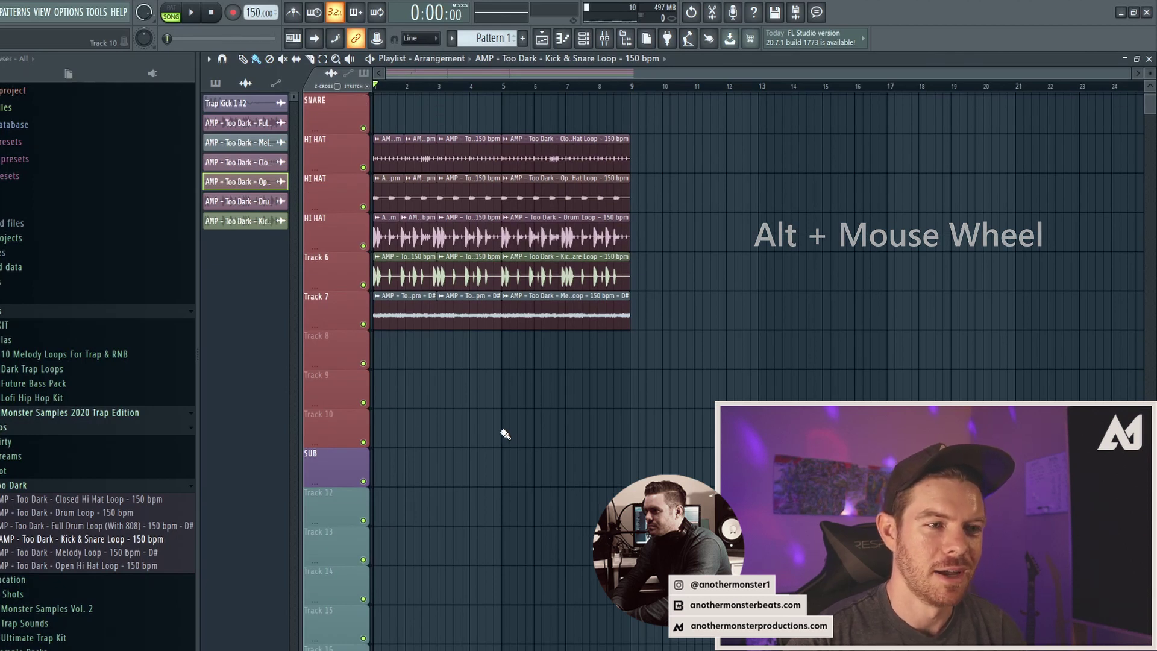
scroll(506, 431, "up", 1)
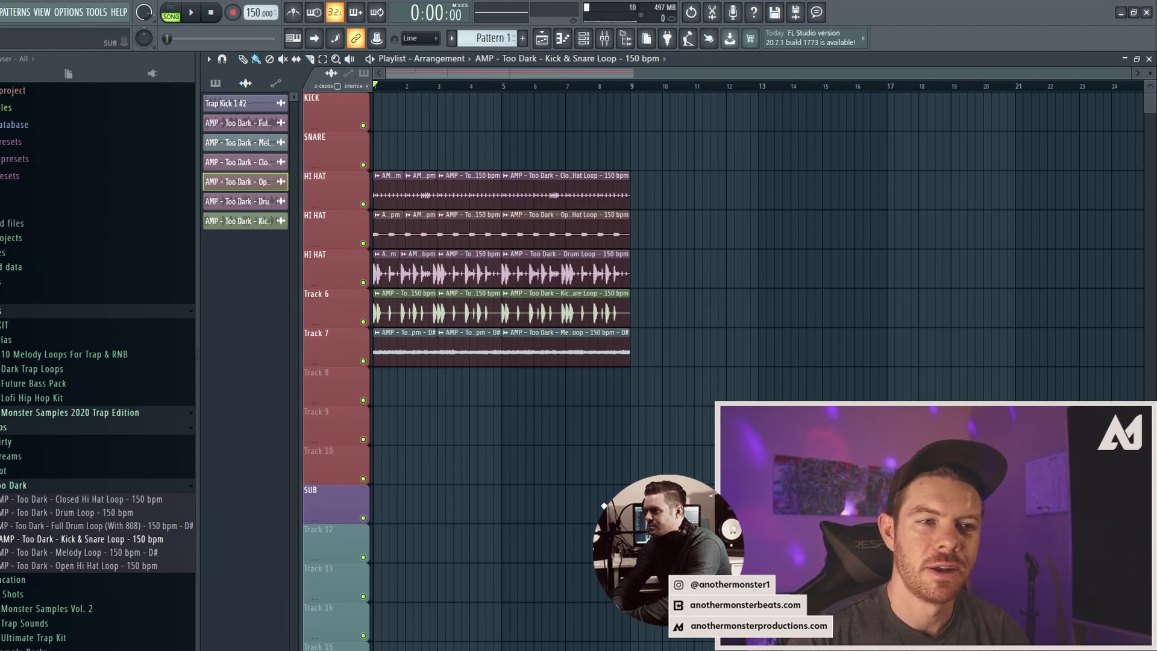
Step: Open the mixer with F9, move it aside, switch to waveform meters and select Master
key("F9")
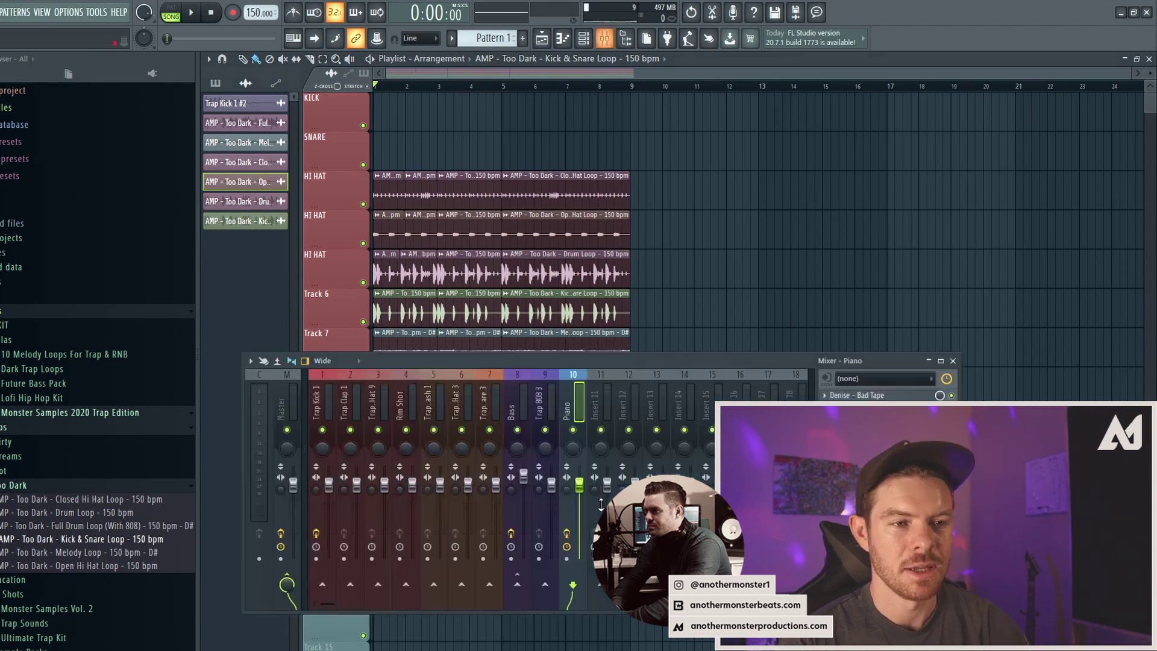
left_click_drag(595, 361, 644, 288)
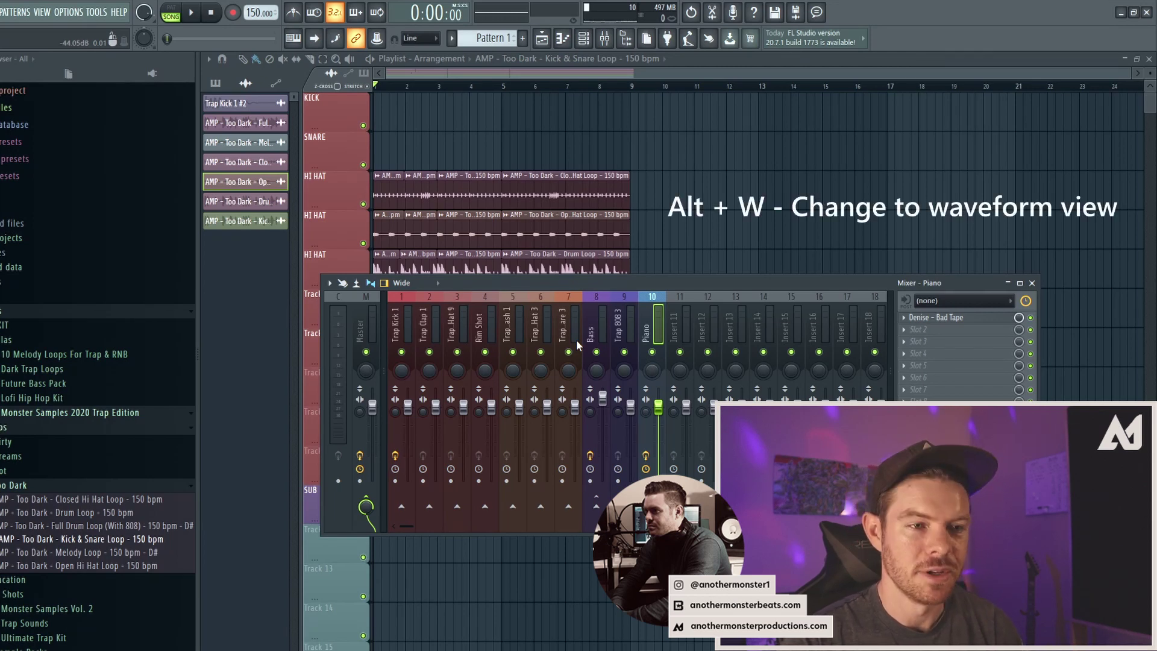
key("alt+w")
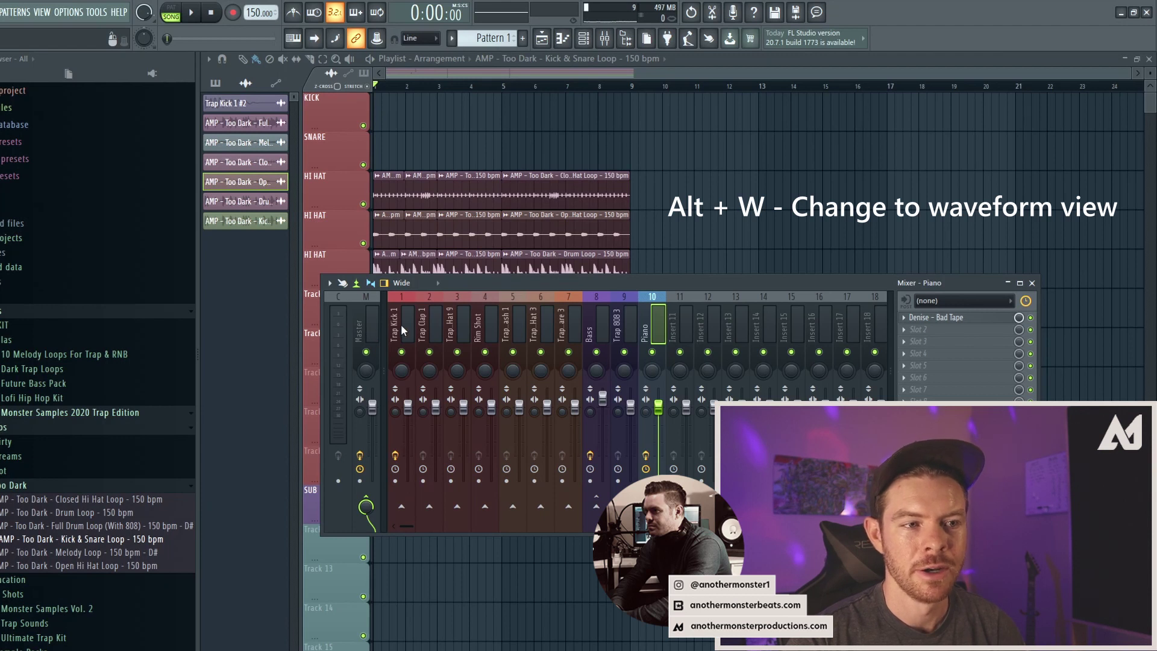
left_click(369, 325)
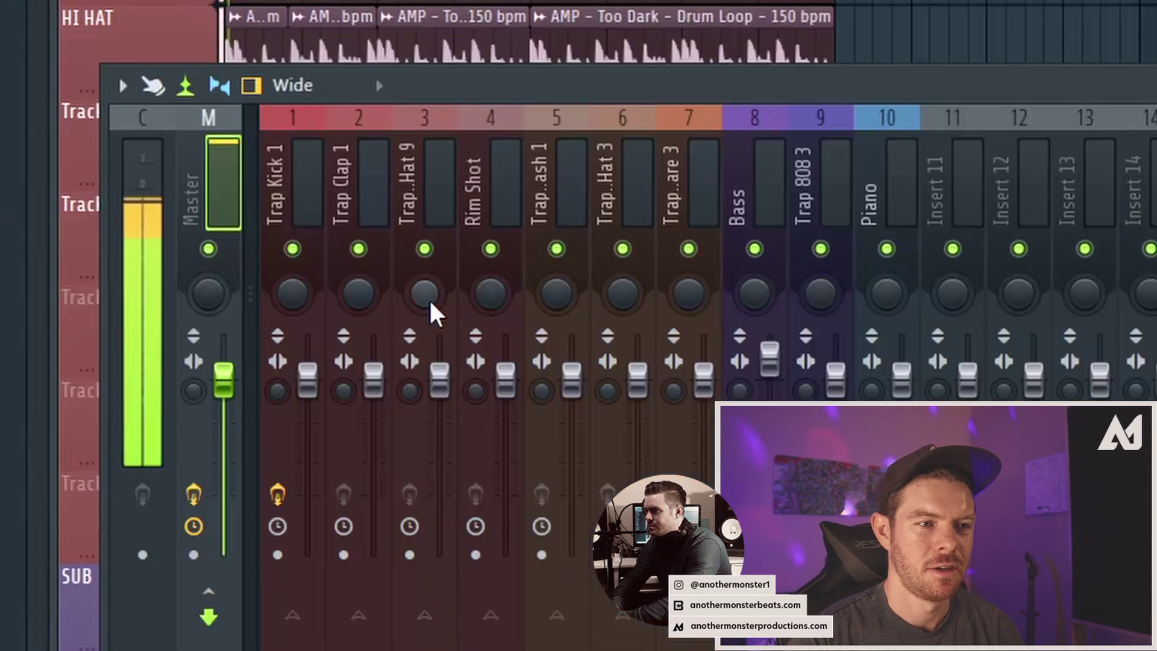
Step: Play and stop the song twice to watch the Master channel meters
key("space")
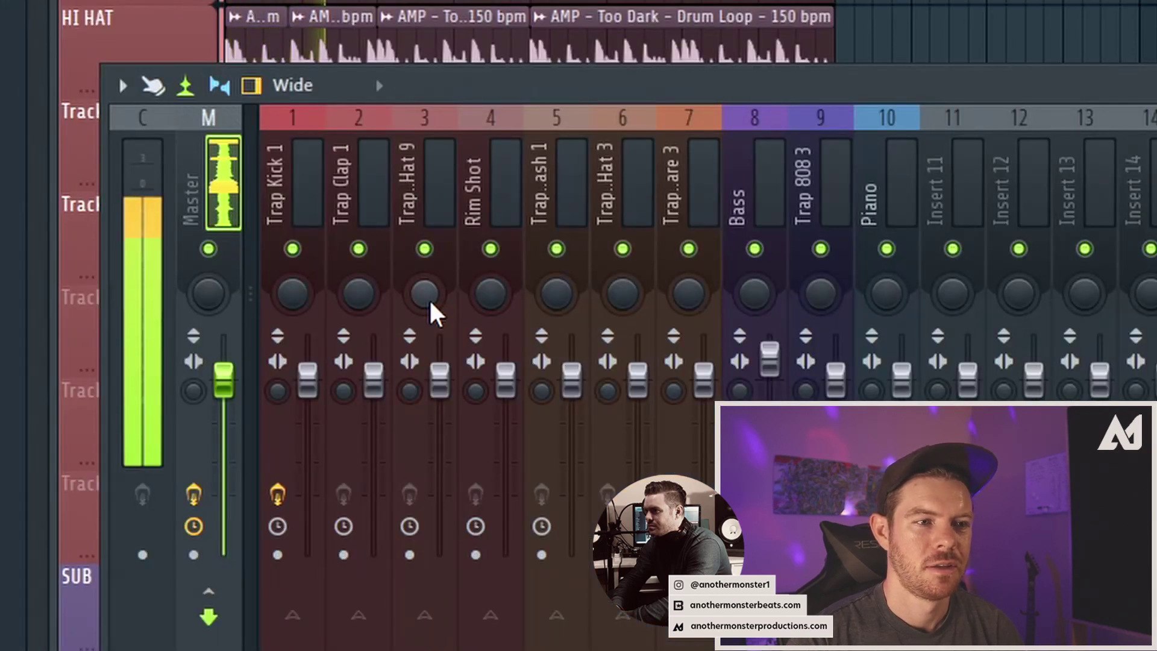
key("space")
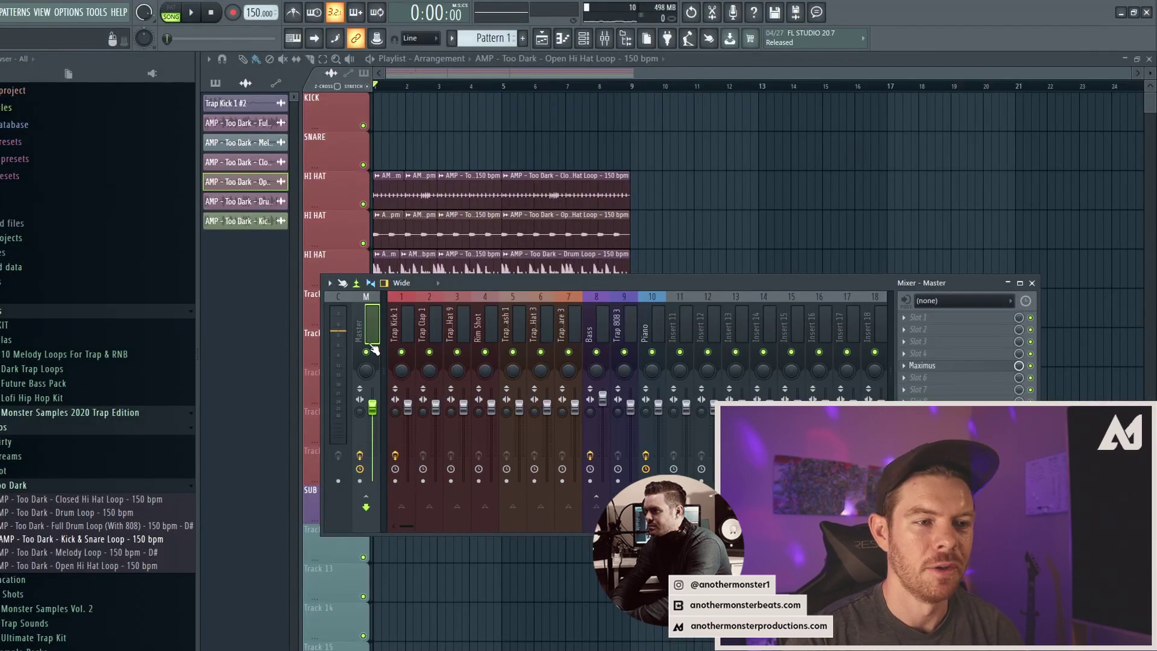
key("space")
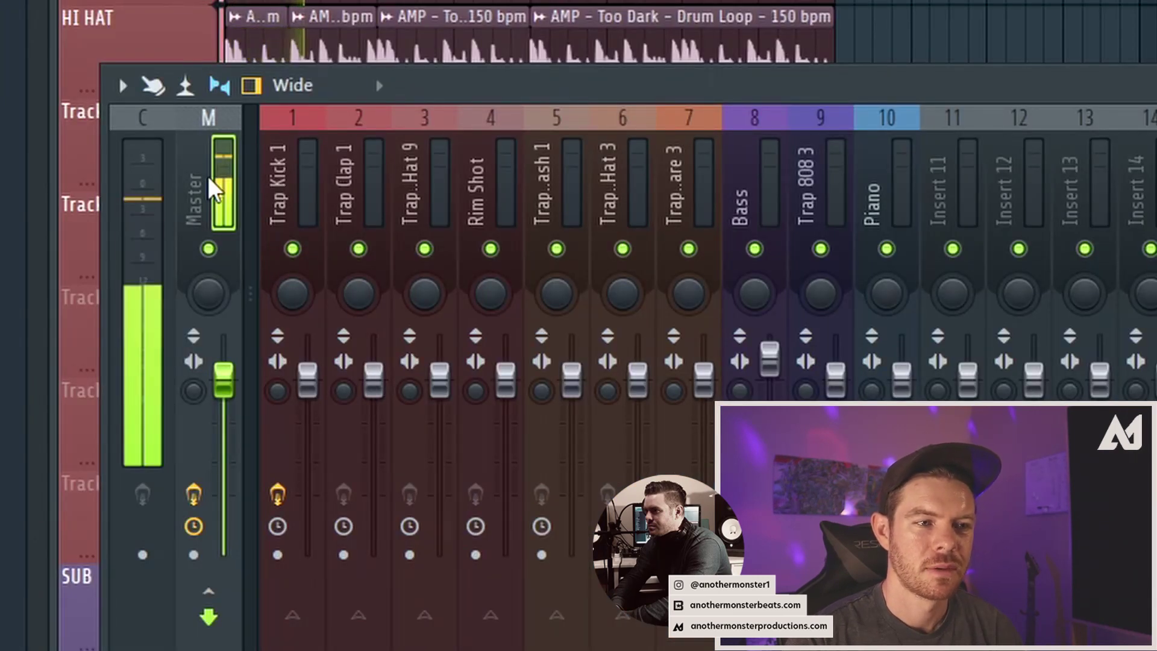
key("space")
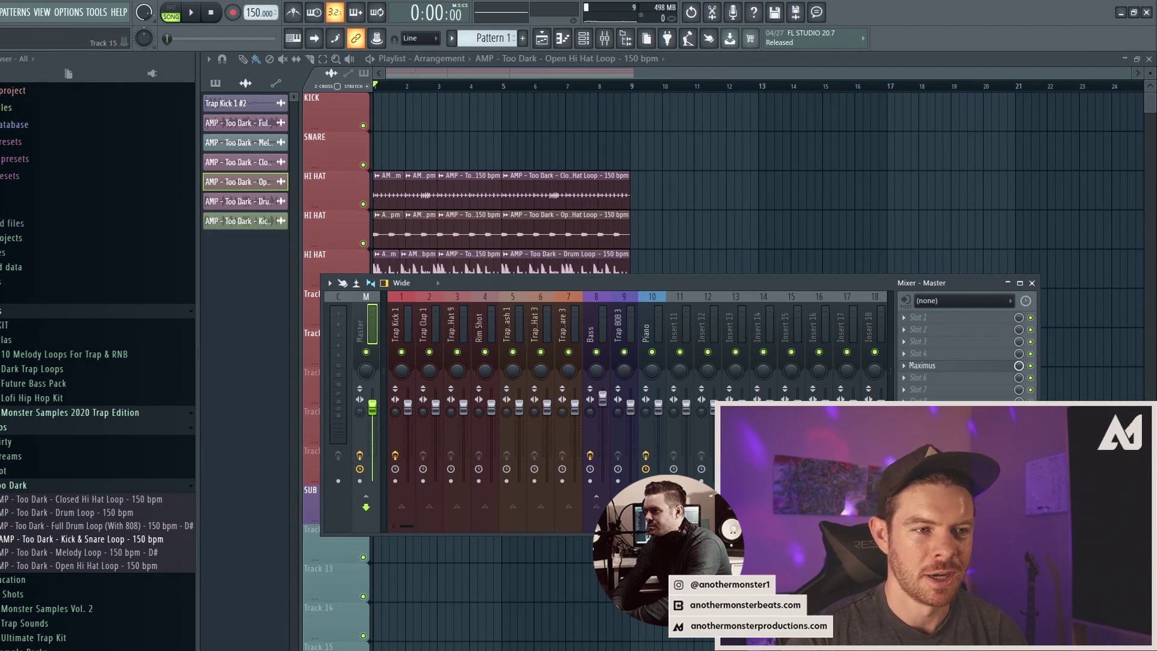
Step: Shift the Trap 808 3 channel from insert 9 to insert 7, before Bass and Piano
left_click(620, 331)
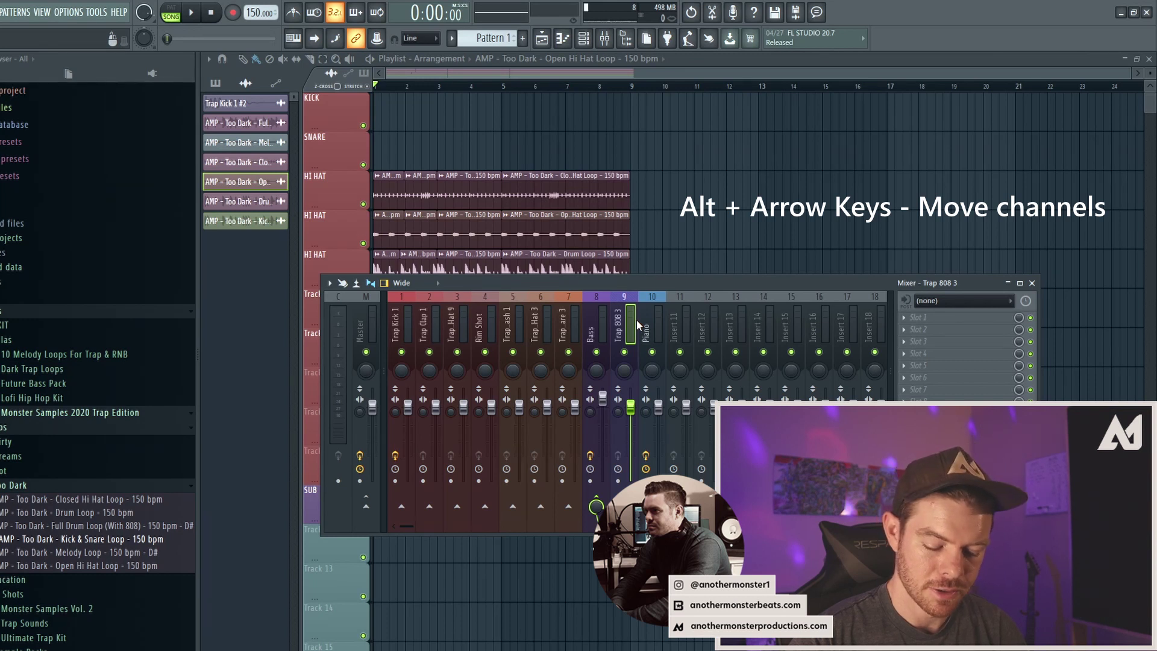
key("alt+Right")
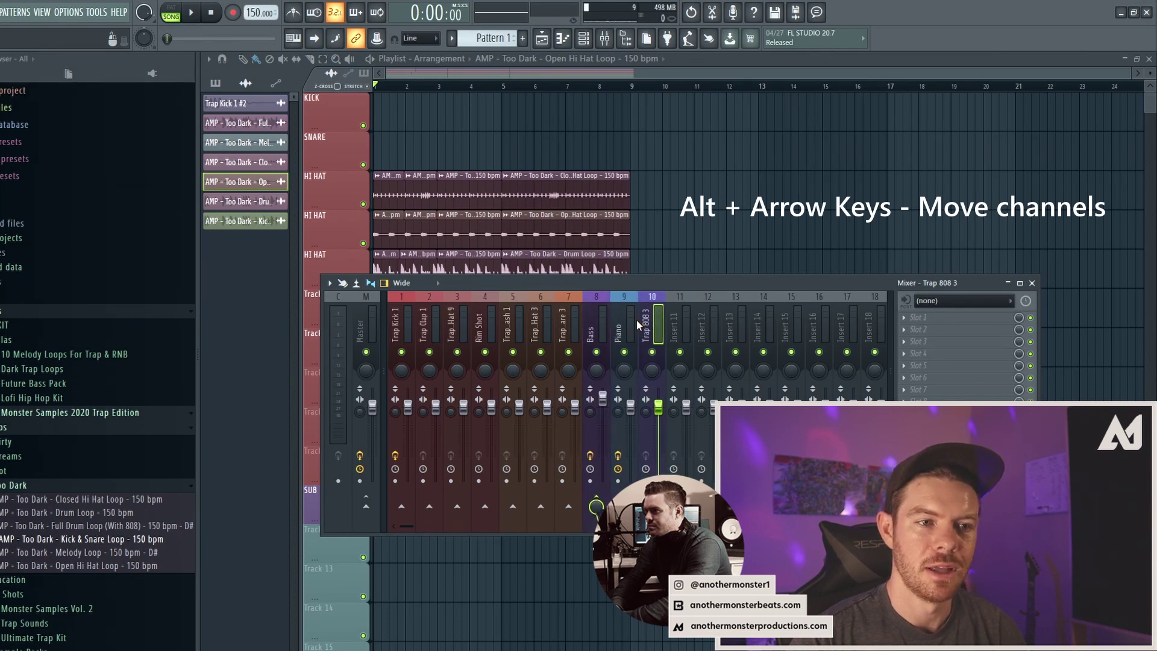
key("alt+Right")
key("alt+Right")
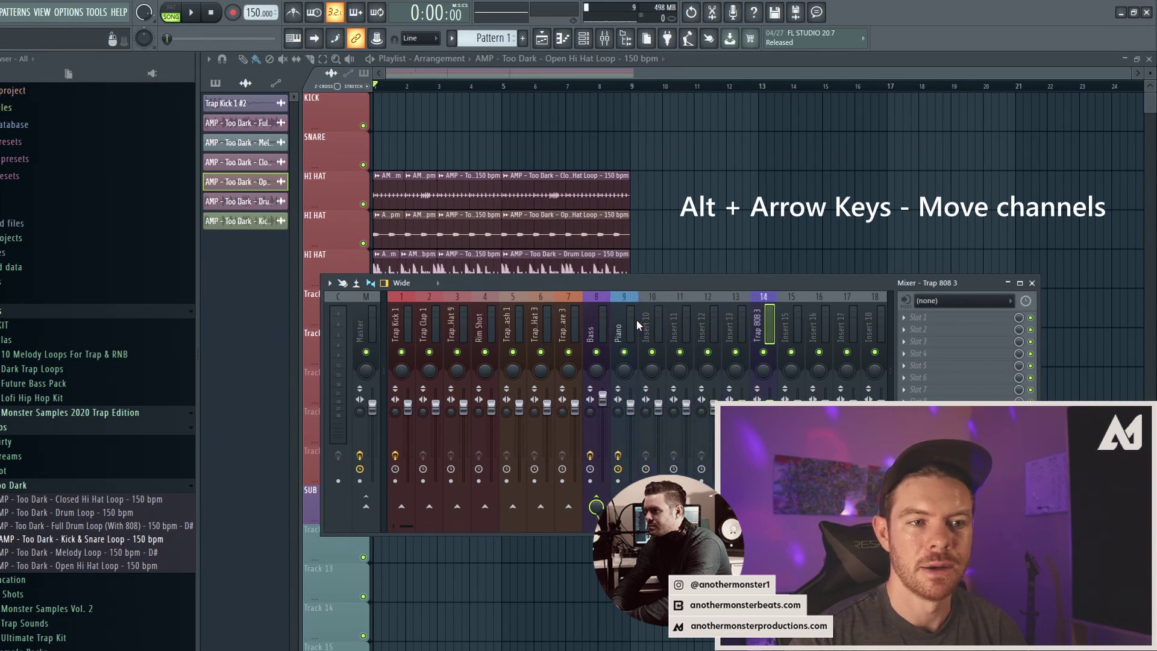
key("alt+Left")
key("alt+Left")
key("alt+Left")
key("alt+Left")
key("alt+Left")
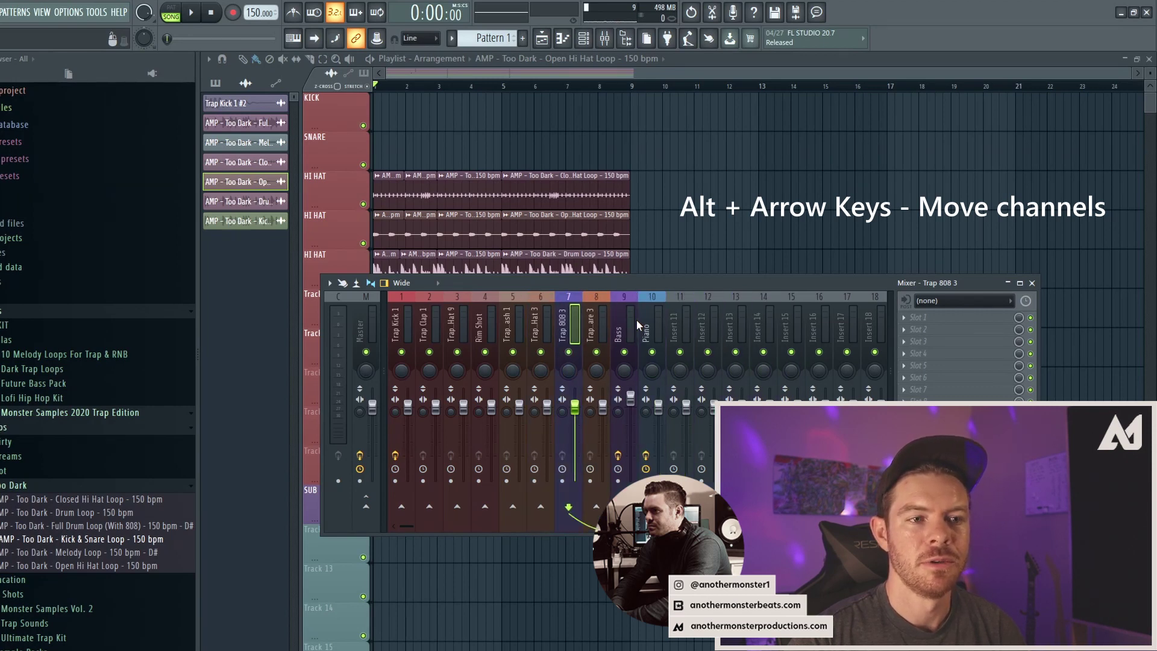
key("alt+Right")
key("alt+Right")
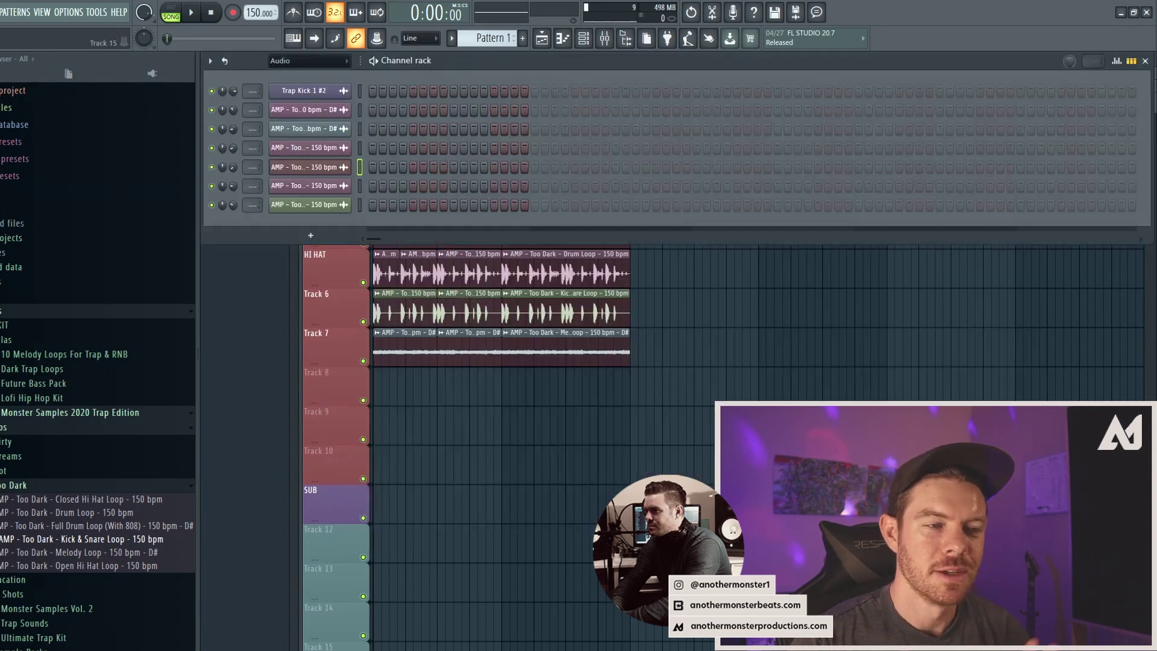
Step: Swap the Mixer for the Channel rack and select the Trap Kick 1 #2 row
key("F9")
key("F6")
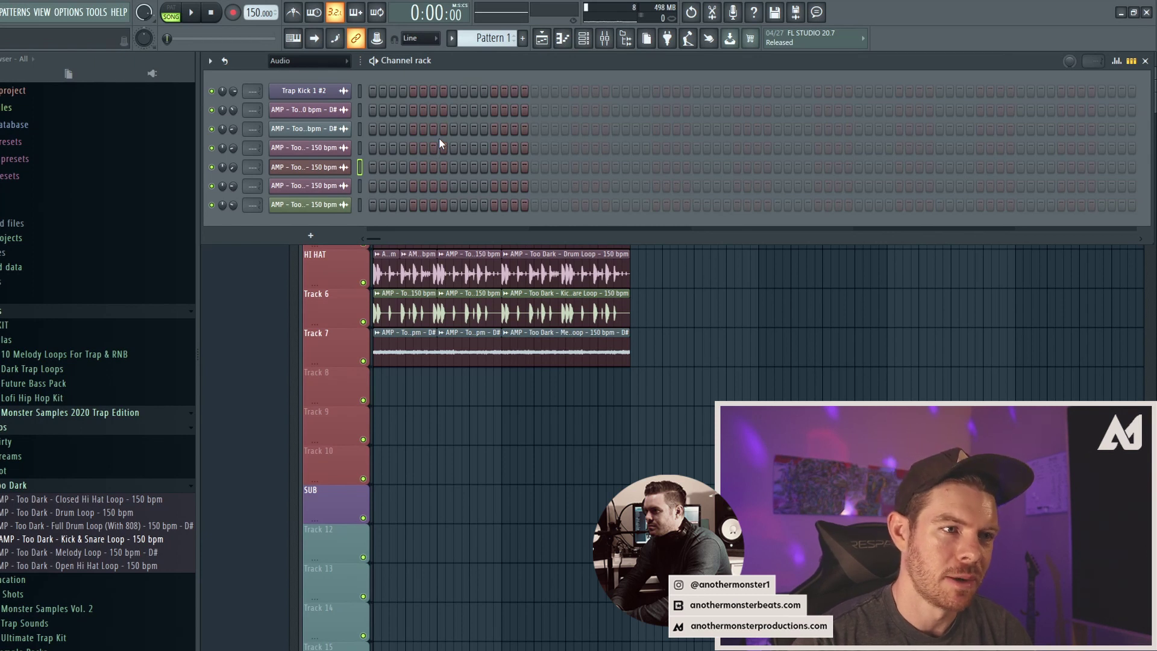
left_click(373, 91)
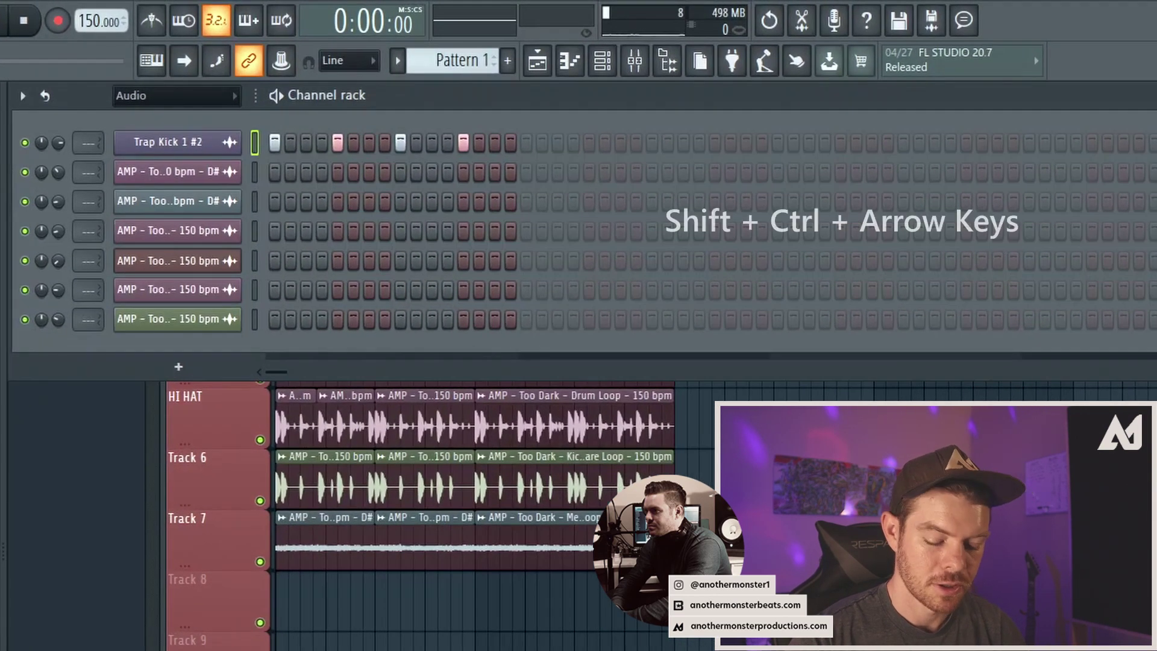
Step: Shift the Trap Kick 1 #2 steps to 3, 7, 11 and 15, then create empty Pattern 2
key("ctrl+shift+Right")
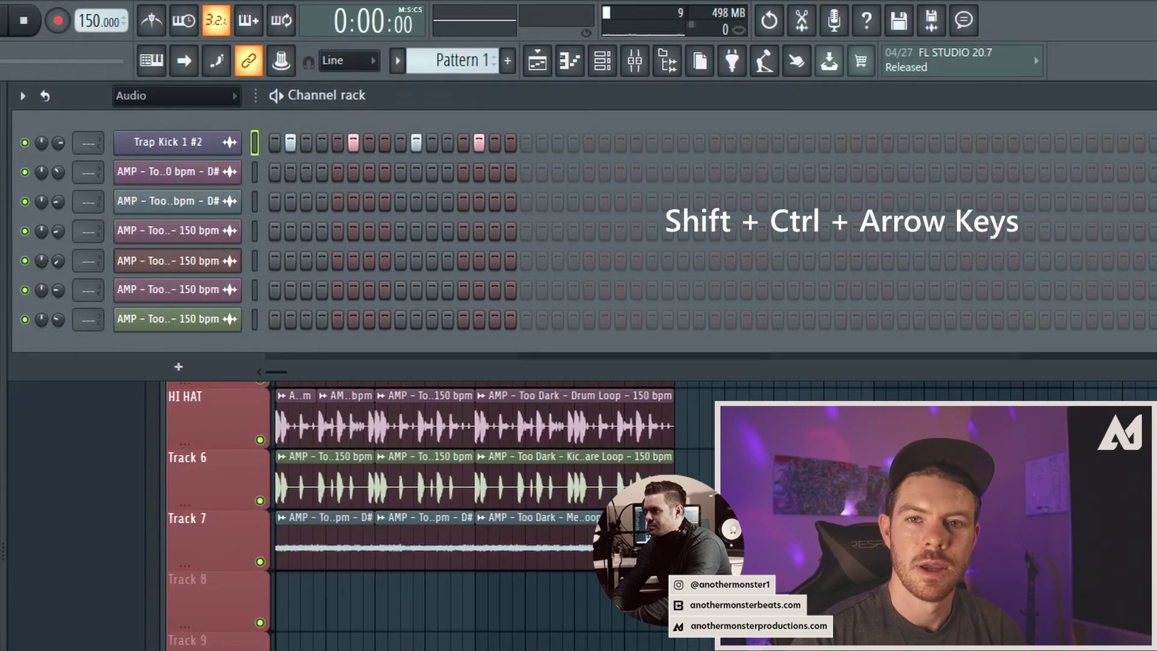
key("ctrl+shift+Left")
key("ctrl+shift+Right")
key("ctrl+shift+Left")
key("ctrl+shift+Right")
key("ctrl+shift+Right")
key("ctrl+shift+Right")
key("ctrl+shift+Left")
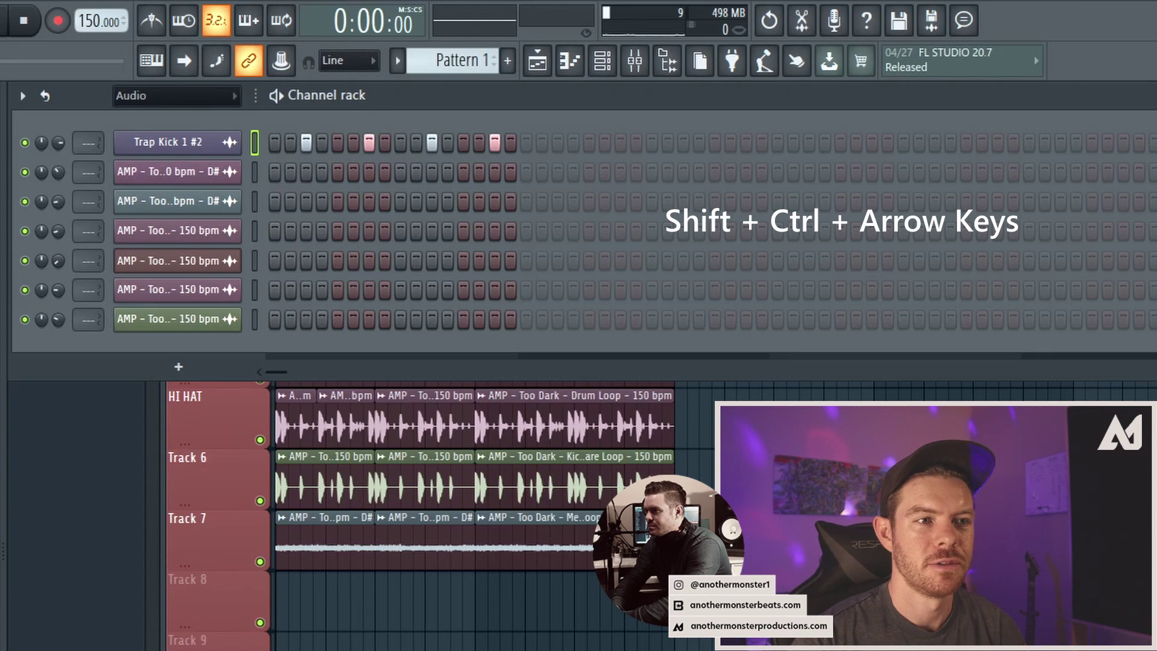
key("ctrl+shift+Left")
key("ctrl+shift+Right")
key("ctrl+shift+Left")
key("ctrl+shift+Left")
key("ctrl+shift+Right")
key("ctrl+shift+Right")
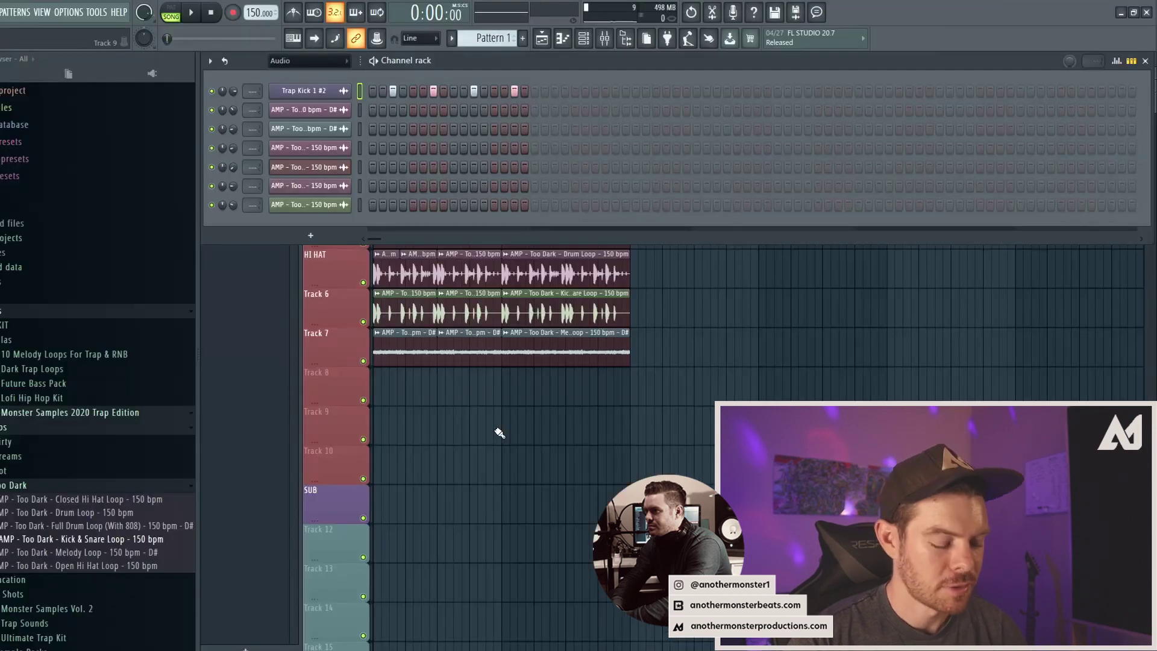
key("F4")
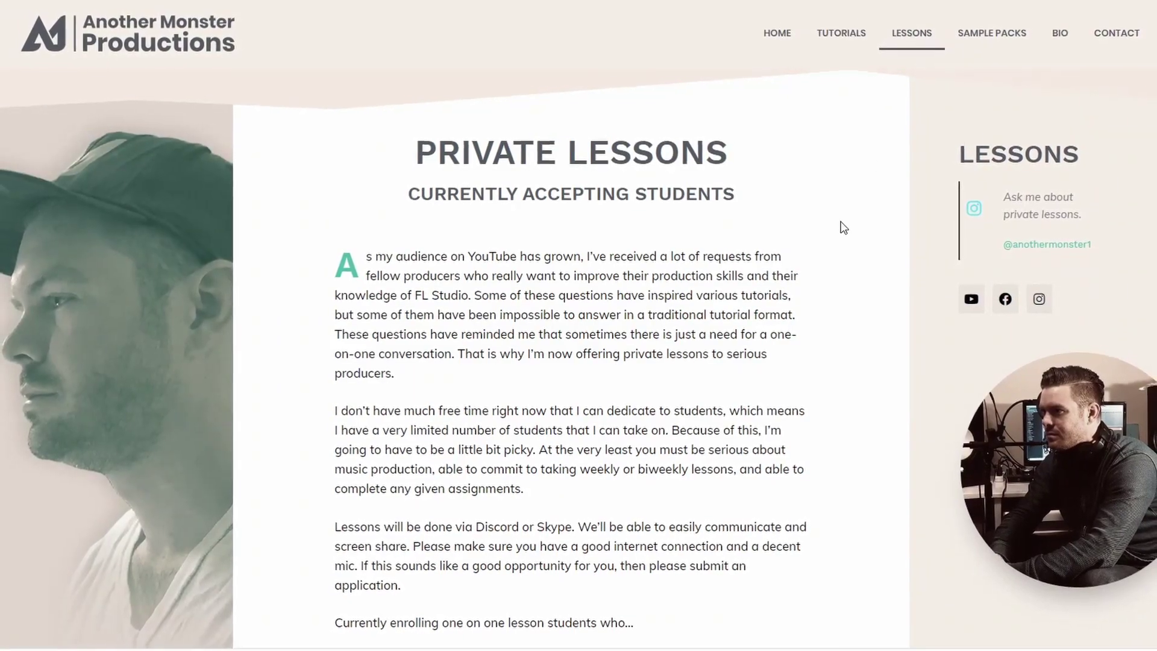
Step: Scroll down the Private Lessons page to the sign-up form and back to the top
scroll(843, 227, "down", 8)
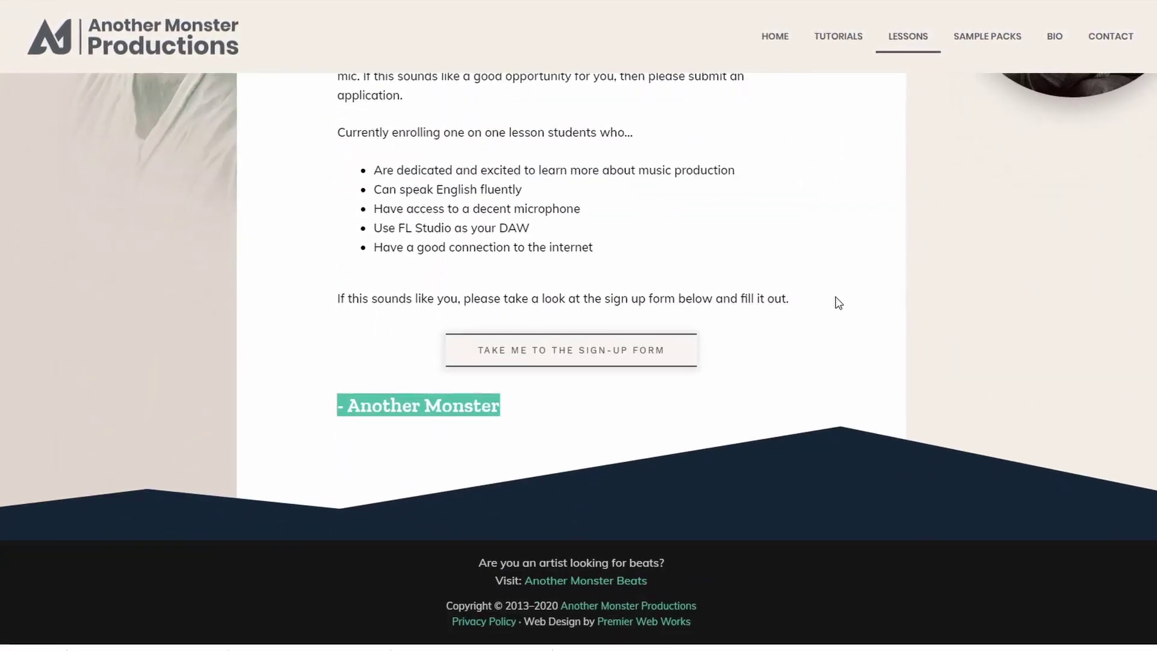
scroll(839, 302, "up", 8)
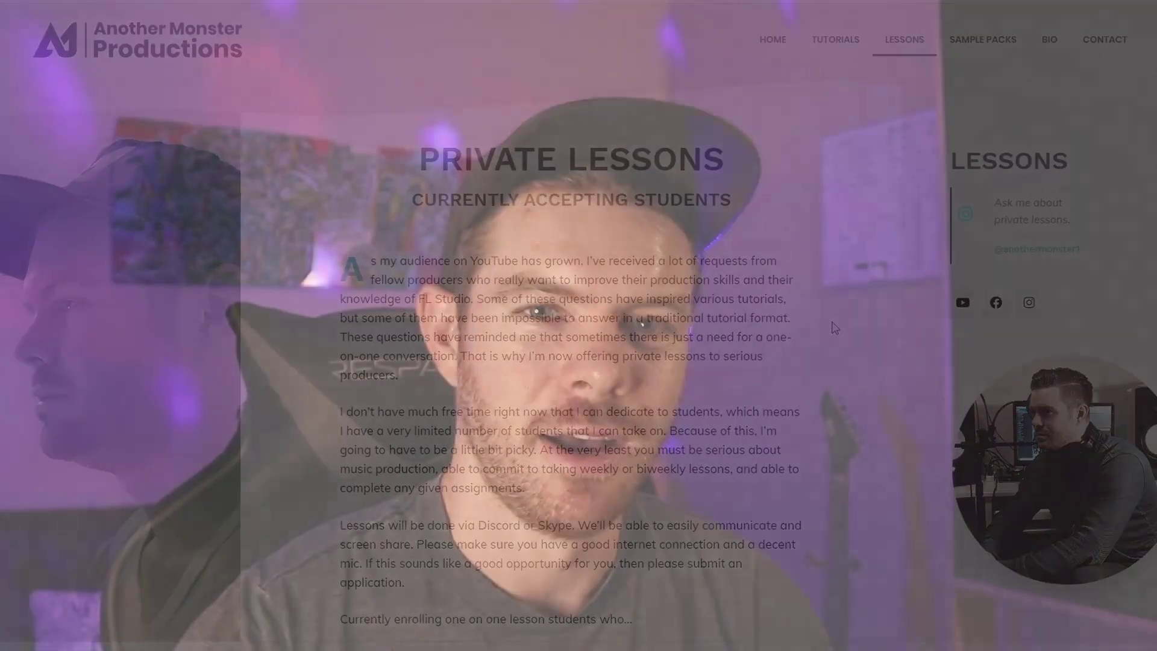